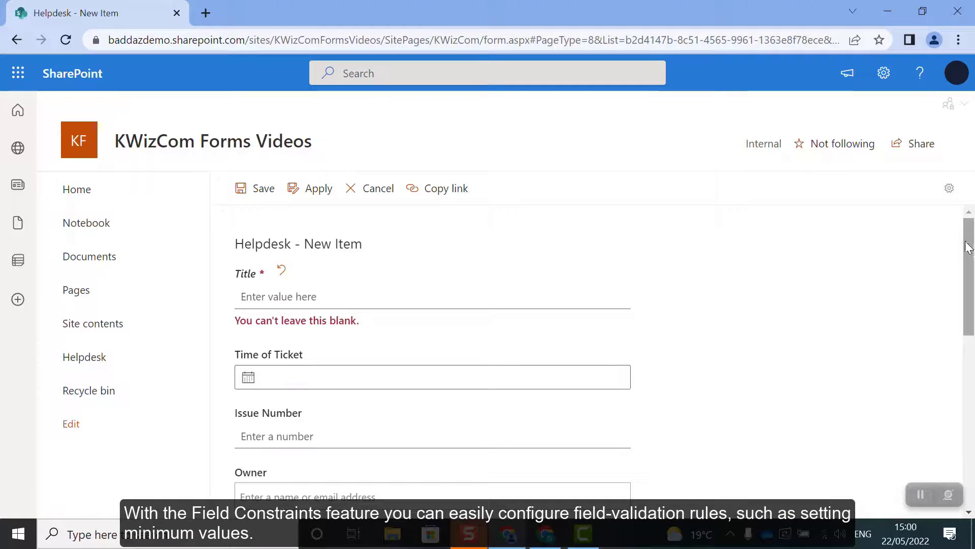
- Fill in the new Helpdesk item with the title "Broken Screen" and a cost of 550000
left_click(537, 302)
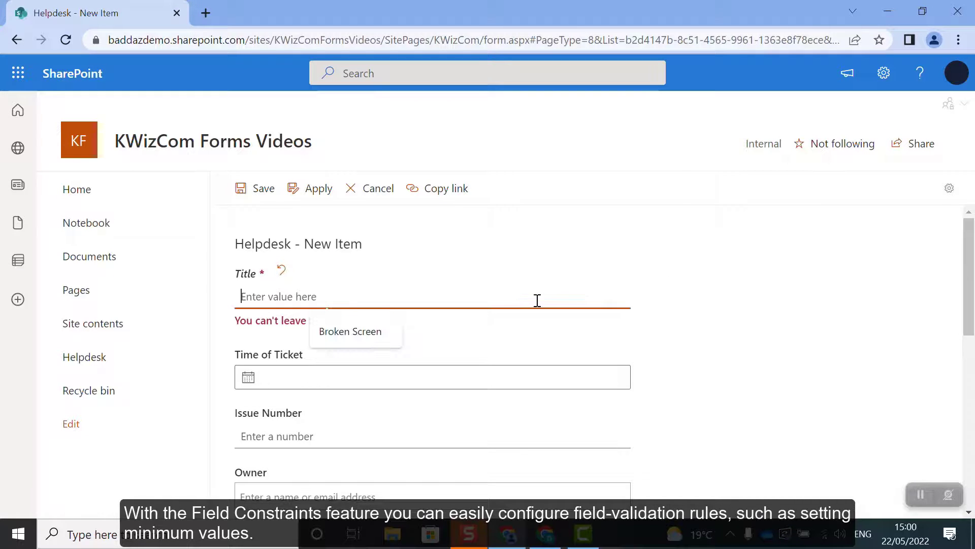
left_click(378, 336)
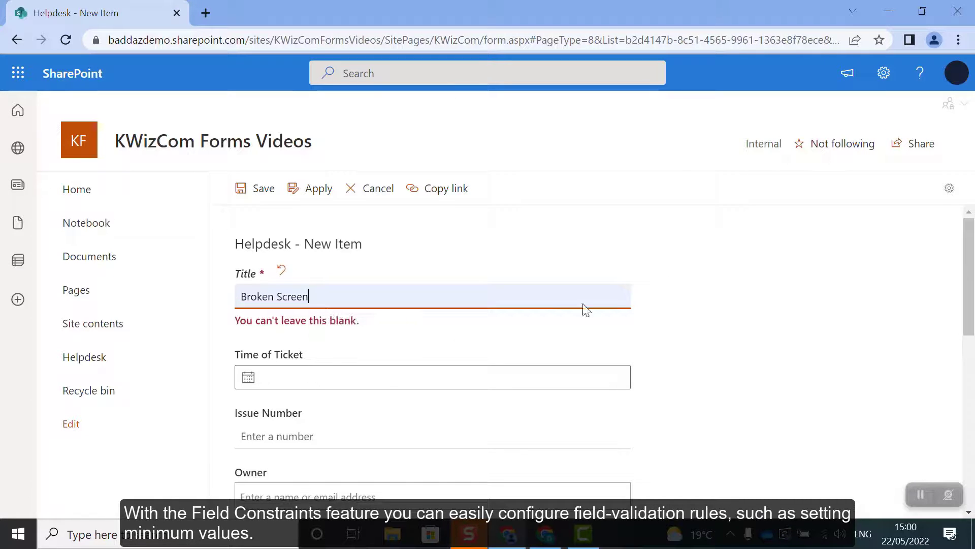
left_click_drag(972, 272, 973, 394)
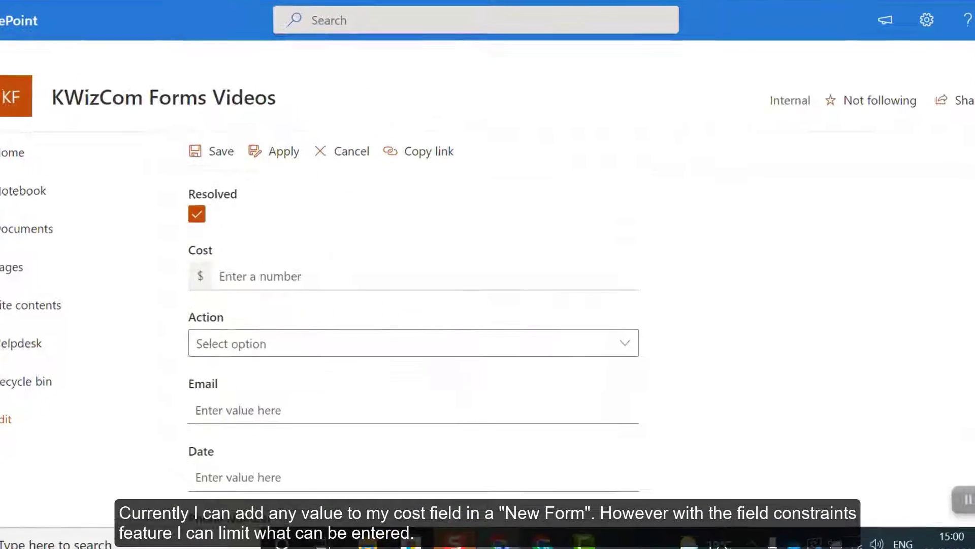
left_click(329, 209)
type("55")
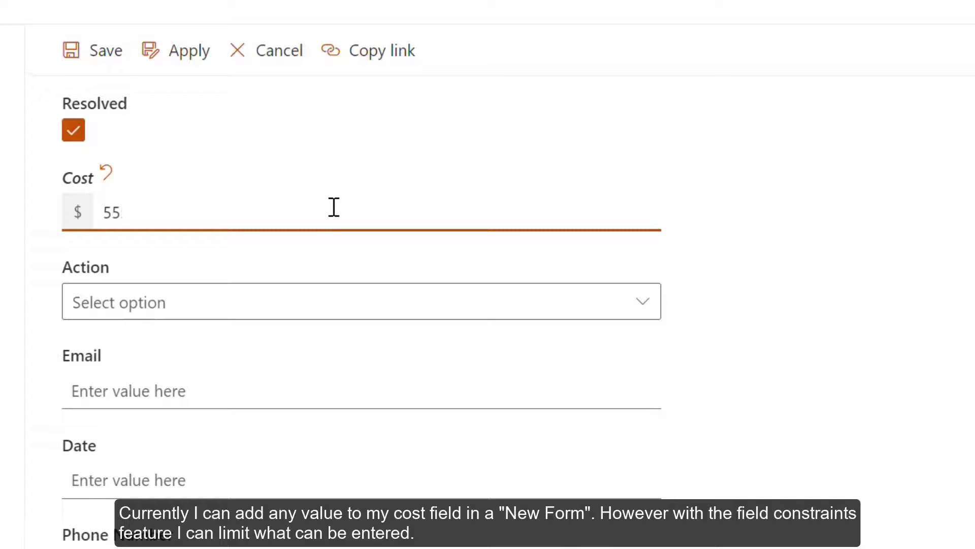
type("0000")
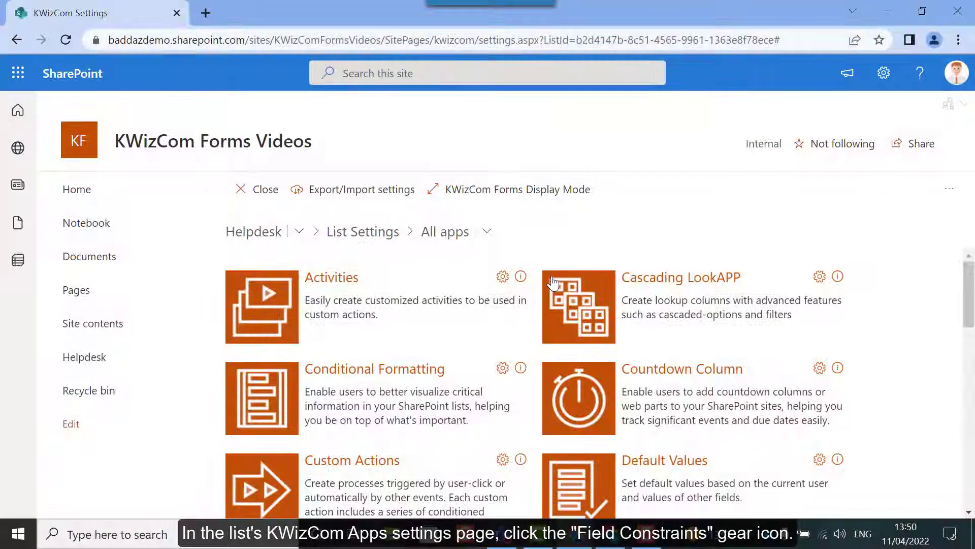
- Open the Field Constraints settings for the Helpdesk list
scroll(549, 279, "down", 3)
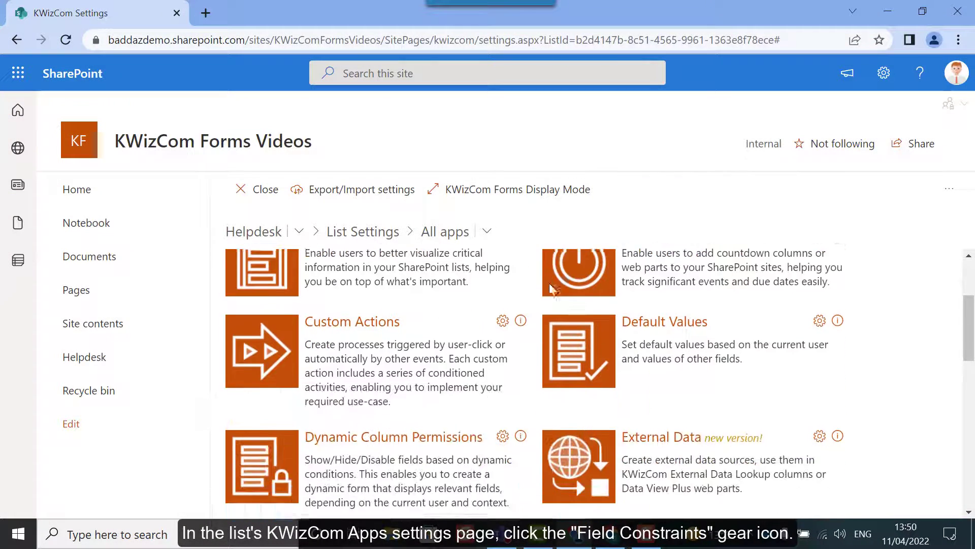
scroll(549, 285, "down", 3)
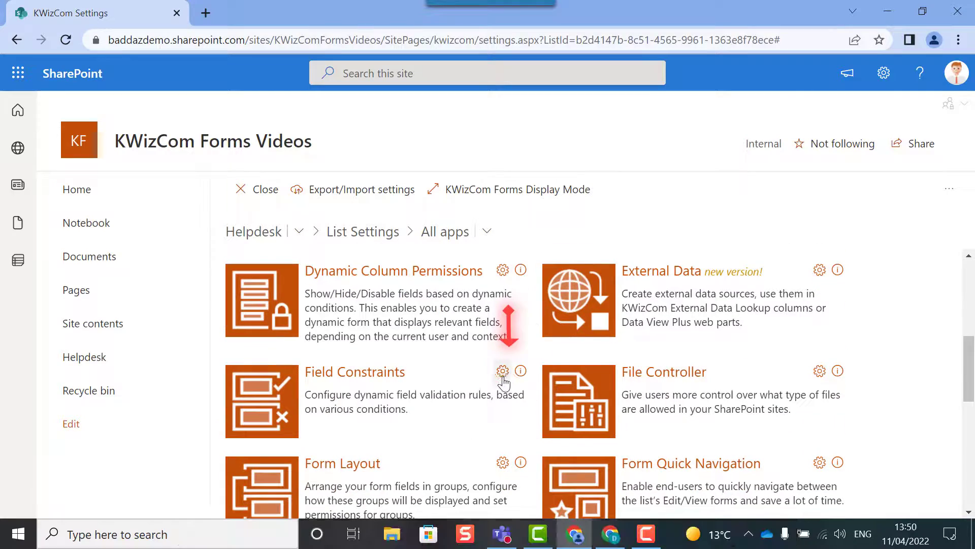
left_click(503, 371)
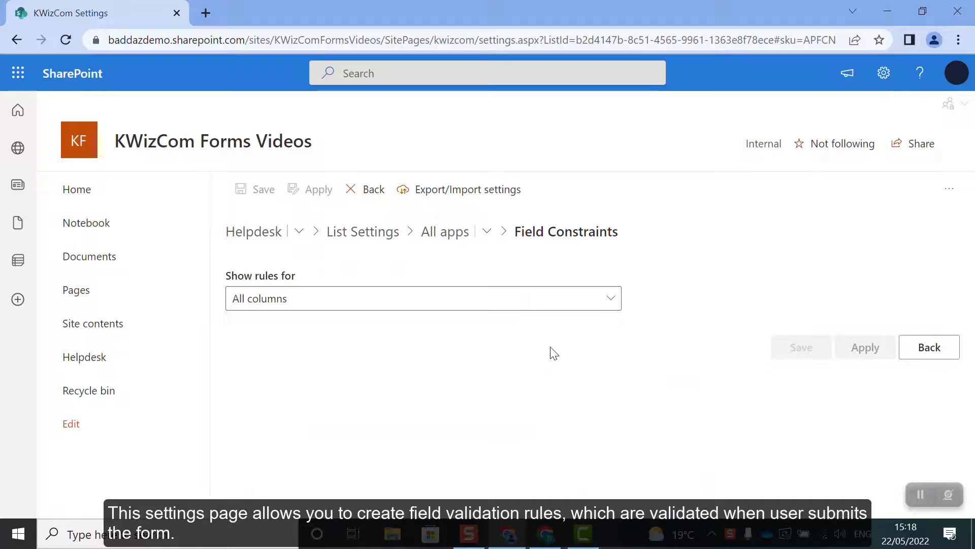
- Start a new rule for the Issue Number column and review its available validation operators
left_click(611, 302)
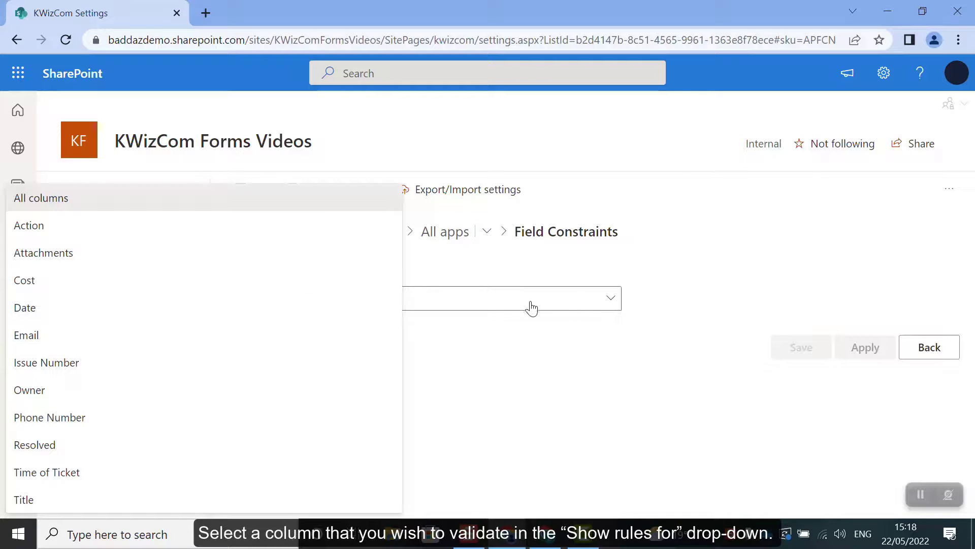
left_click(281, 364)
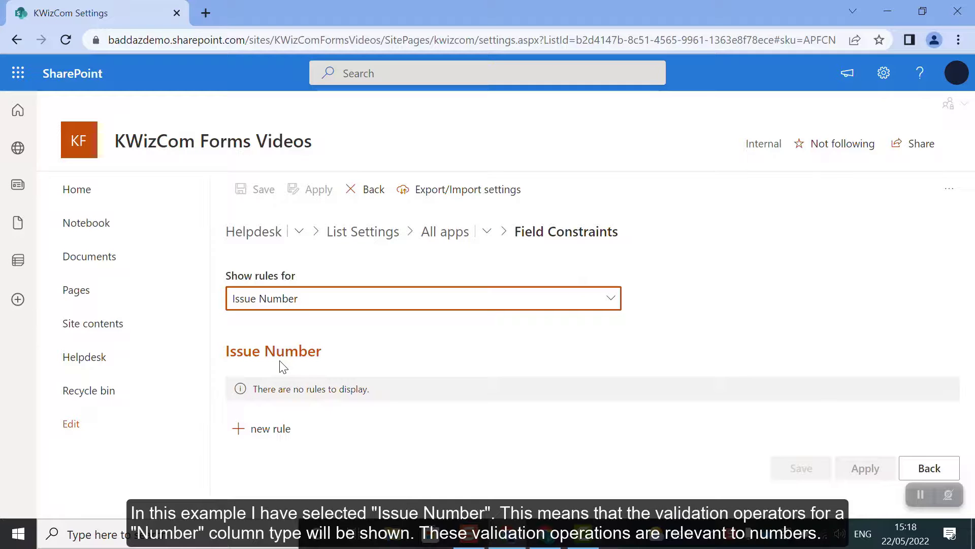
left_click(268, 431)
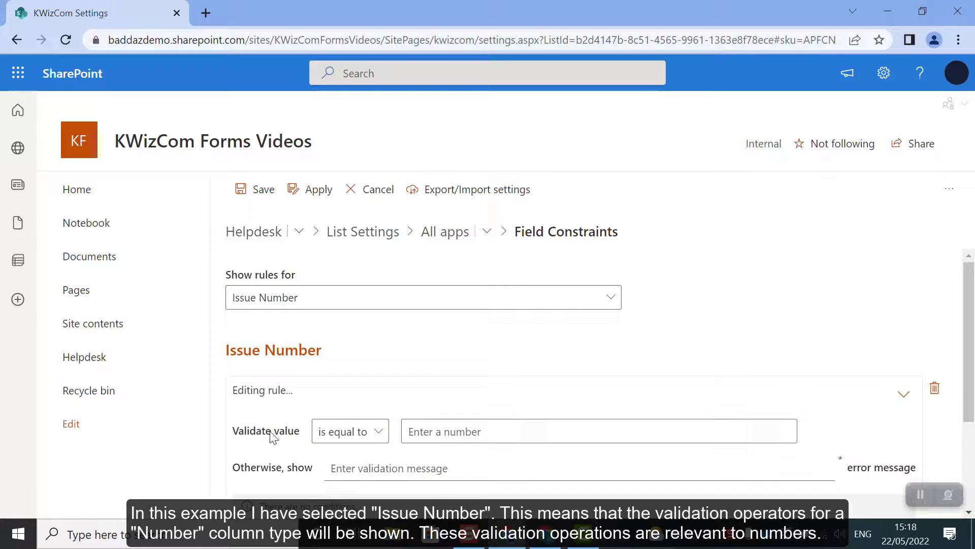
scroll(279, 418, "down", 2)
left_click(378, 358)
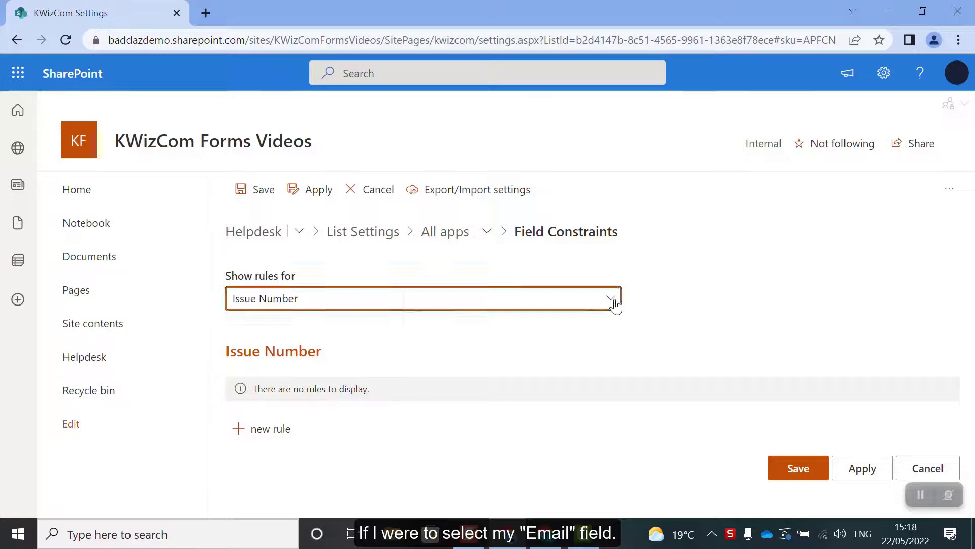
- Switch to the Email column's rules, start a new rule and review the operators offered for text
left_click(613, 304)
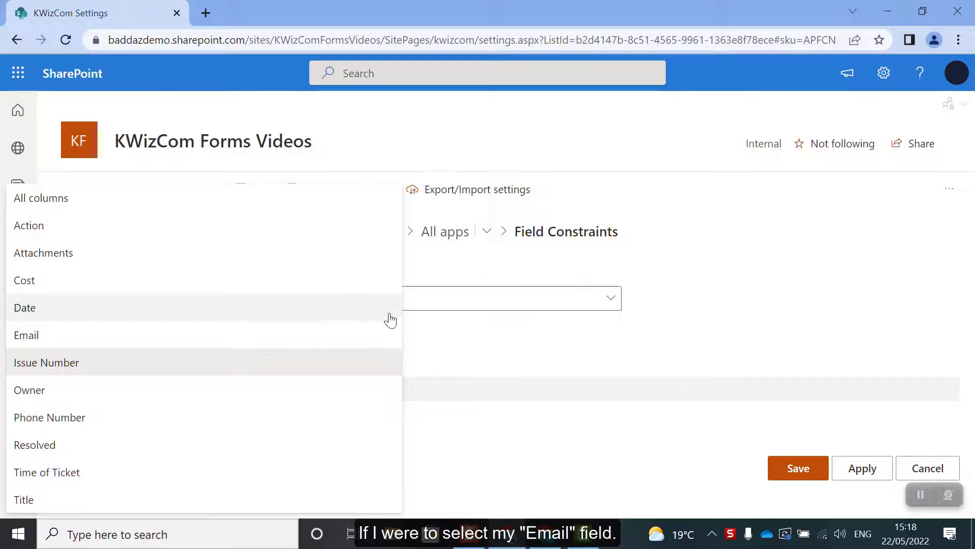
left_click(239, 337)
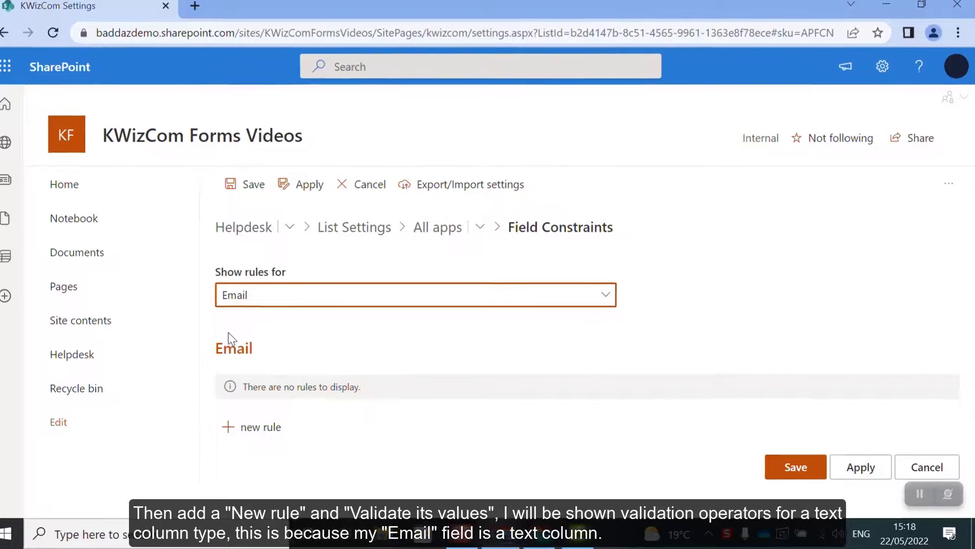
left_click(256, 430)
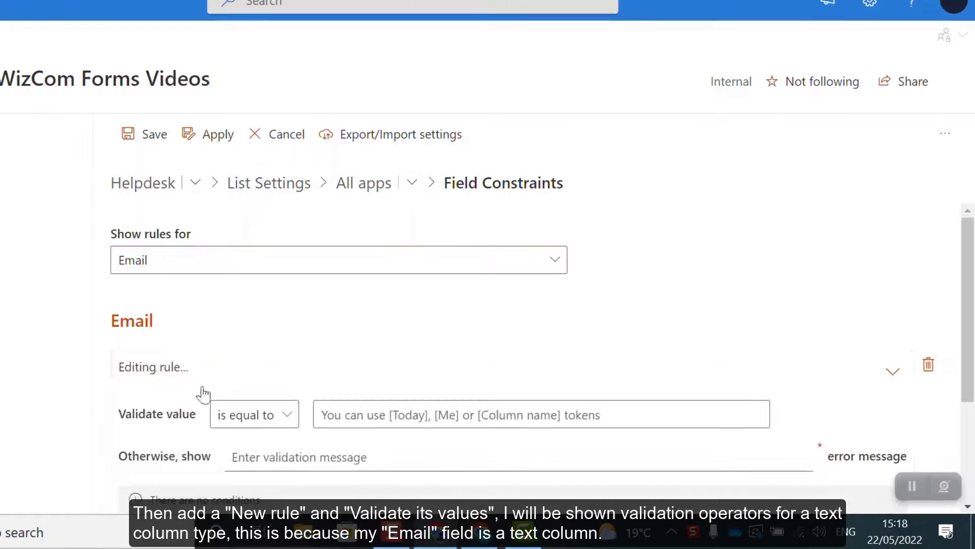
scroll(304, 325, "down", 2)
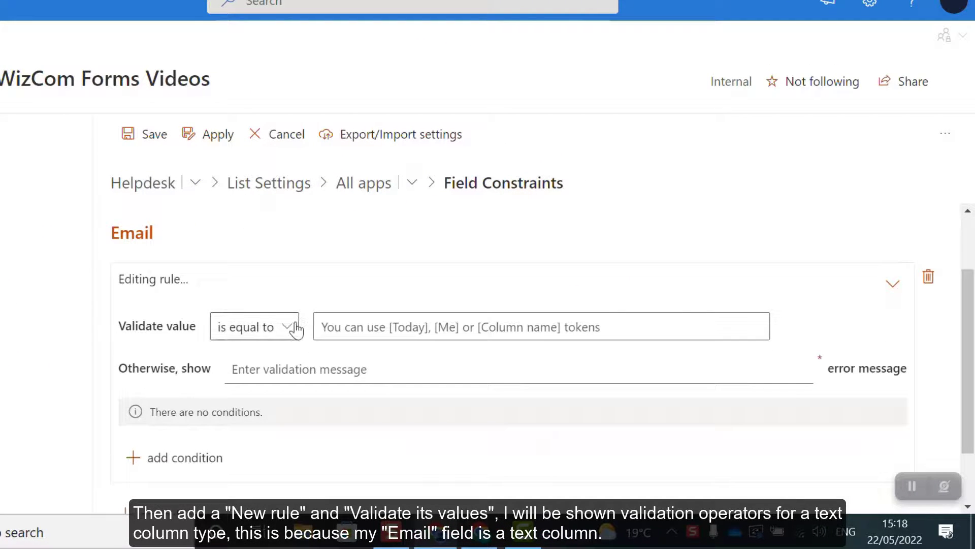
left_click(287, 327)
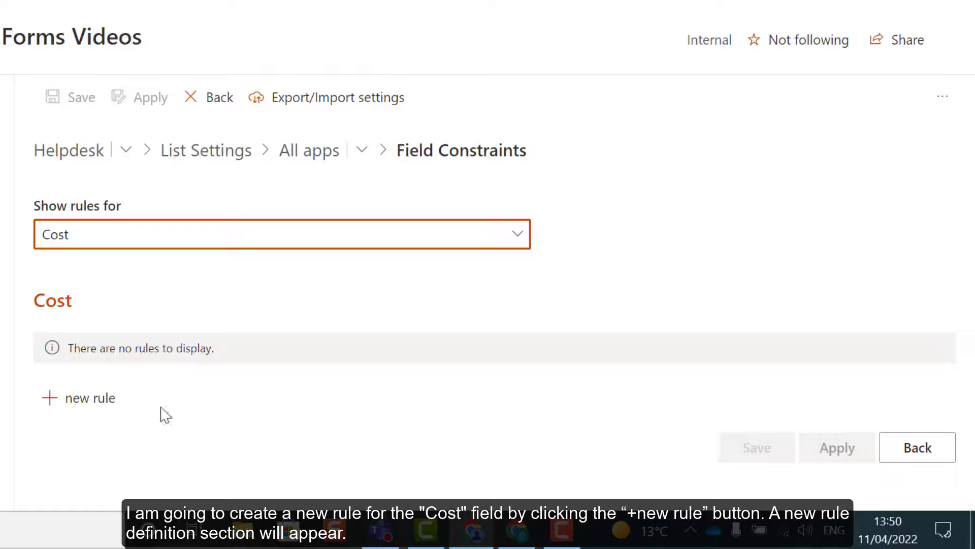
- Add a new rule for the Cost column validating that its value is greater than or equal to 1000
left_click(101, 411)
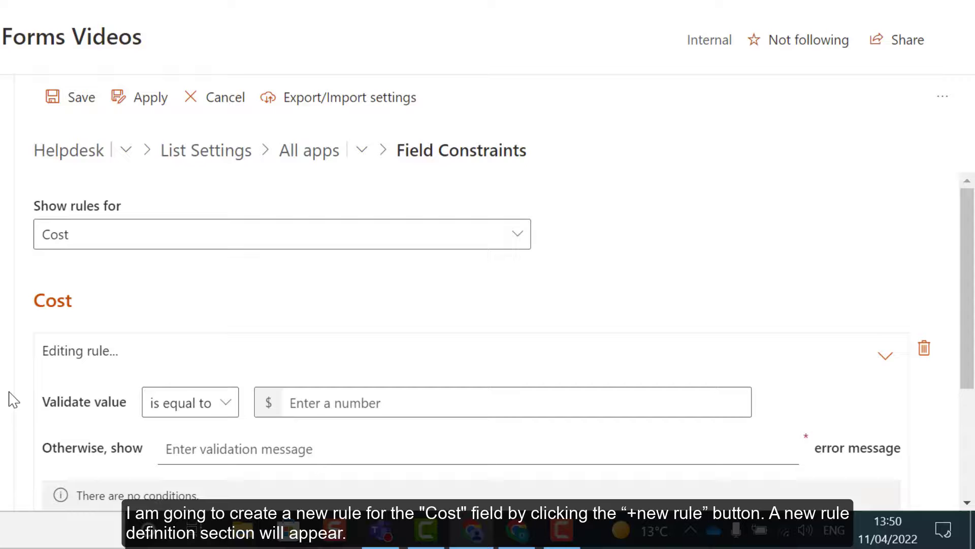
left_click_drag(968, 327, 969, 381)
left_click(351, 310)
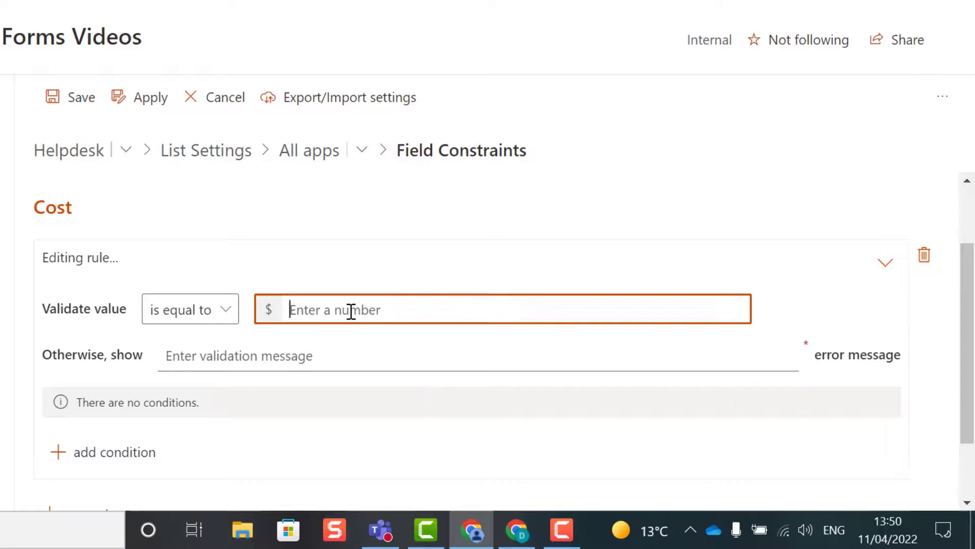
left_click(226, 321)
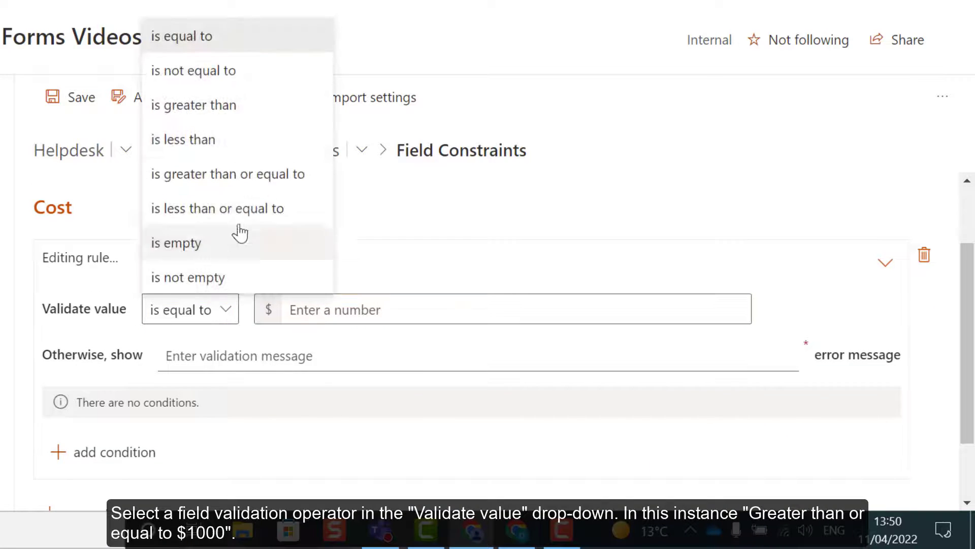
left_click(244, 187)
left_click(418, 317)
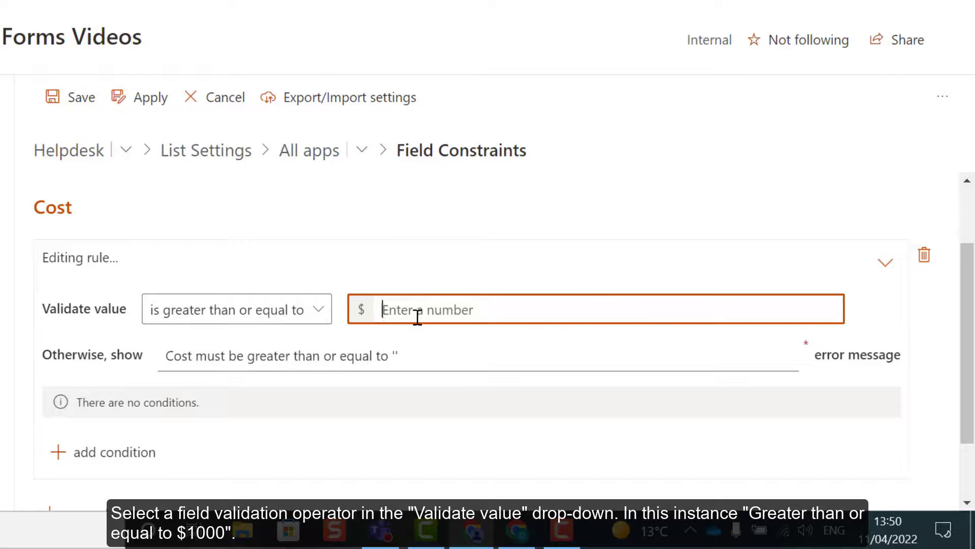
type("1000")
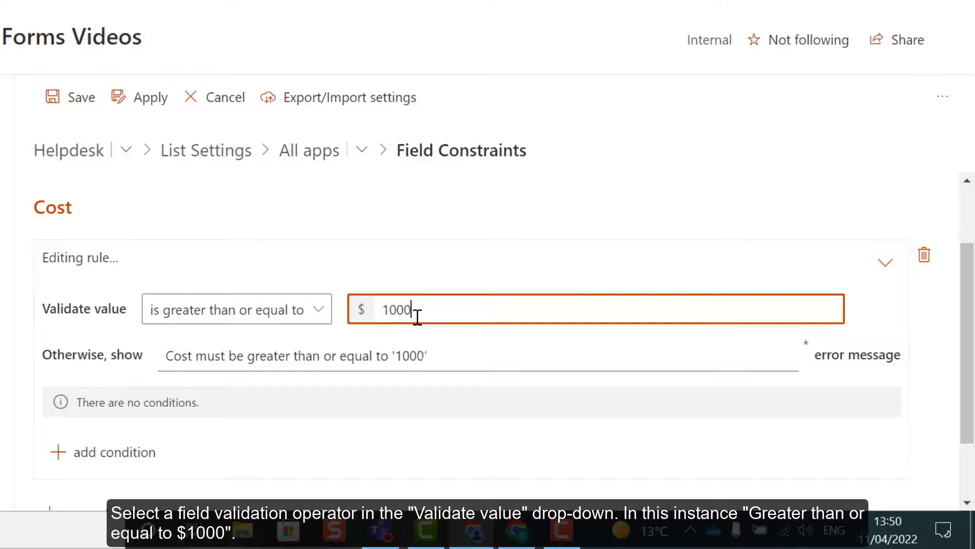
- Change the Cost rule's error message to "The item's cost must be greater than or equal to '1000'"
left_click(173, 356)
key("BackSpace")
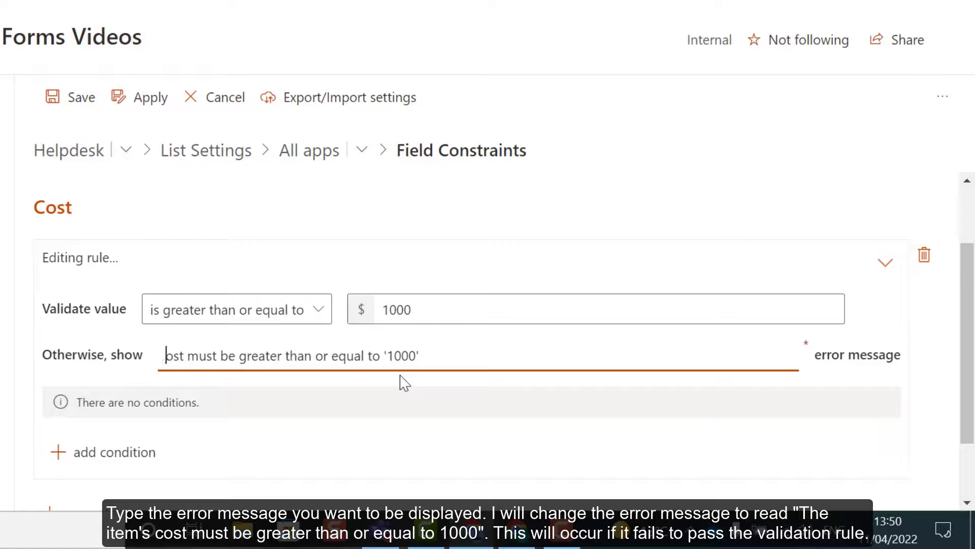
type("The ")
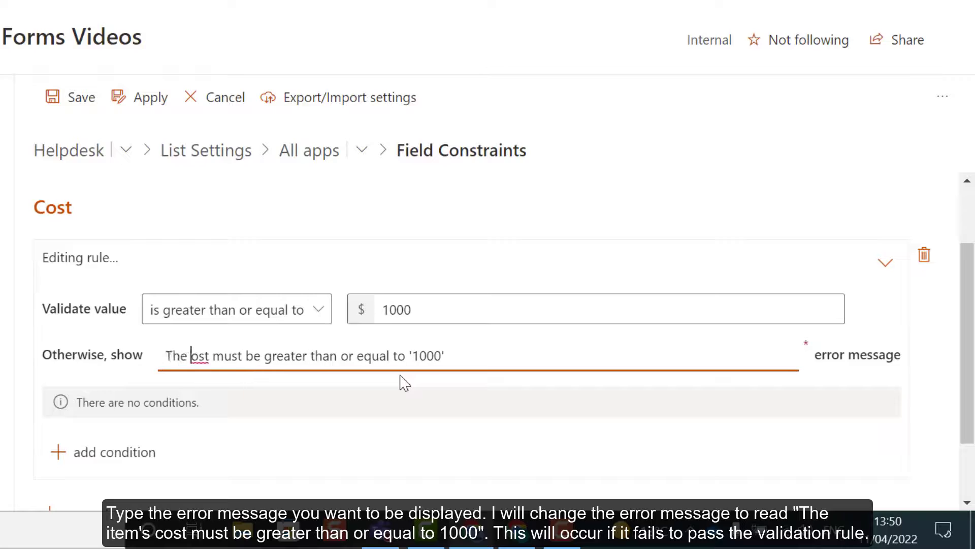
type("i")
type("tem")
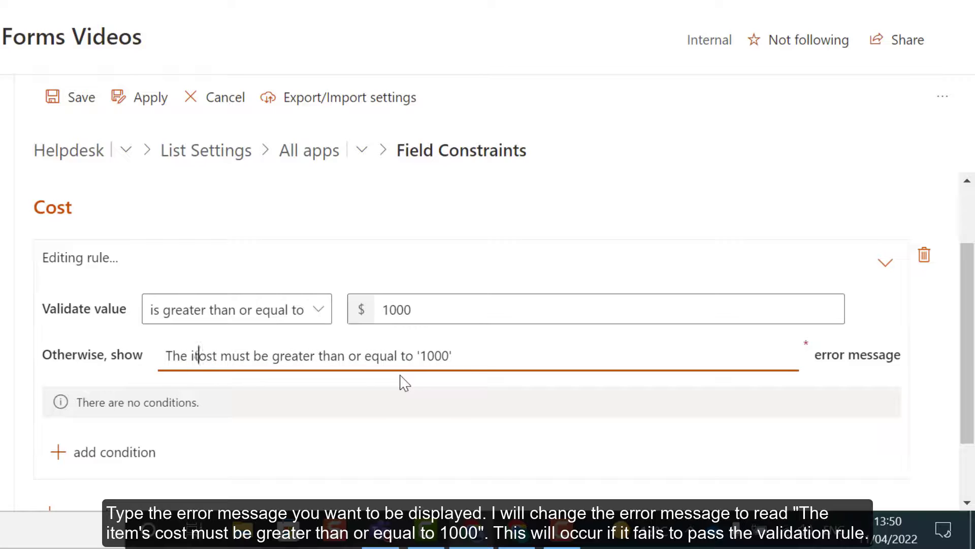
type("'s")
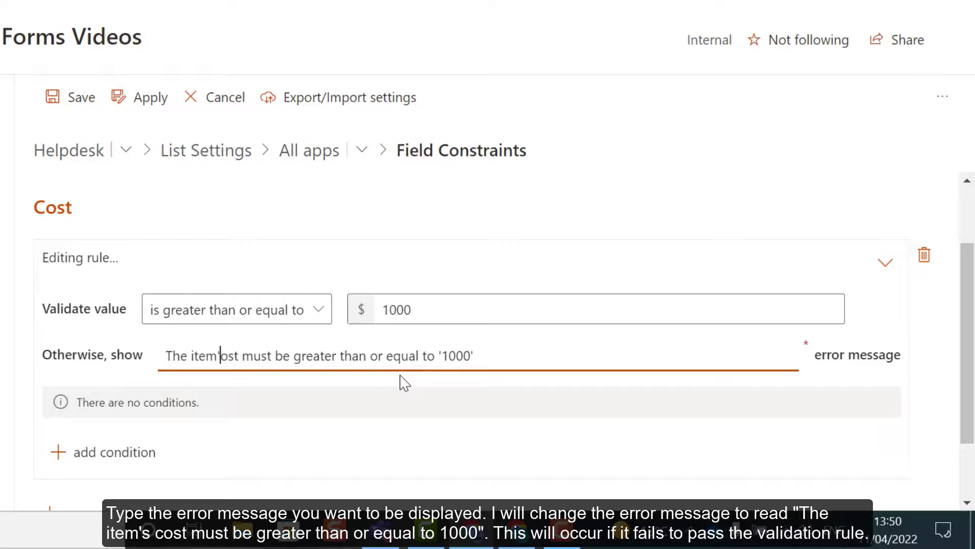
type(" c")
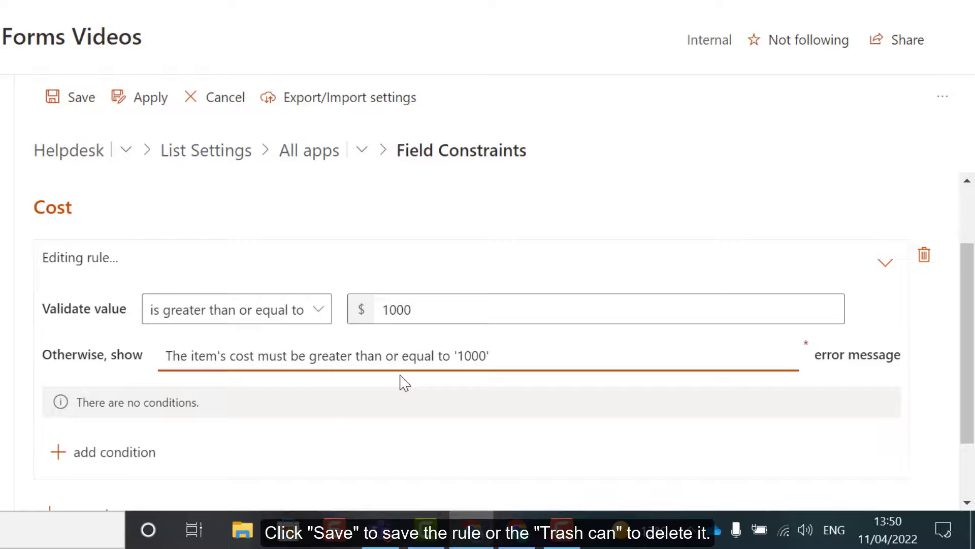
scroll(628, 412, "down", 2)
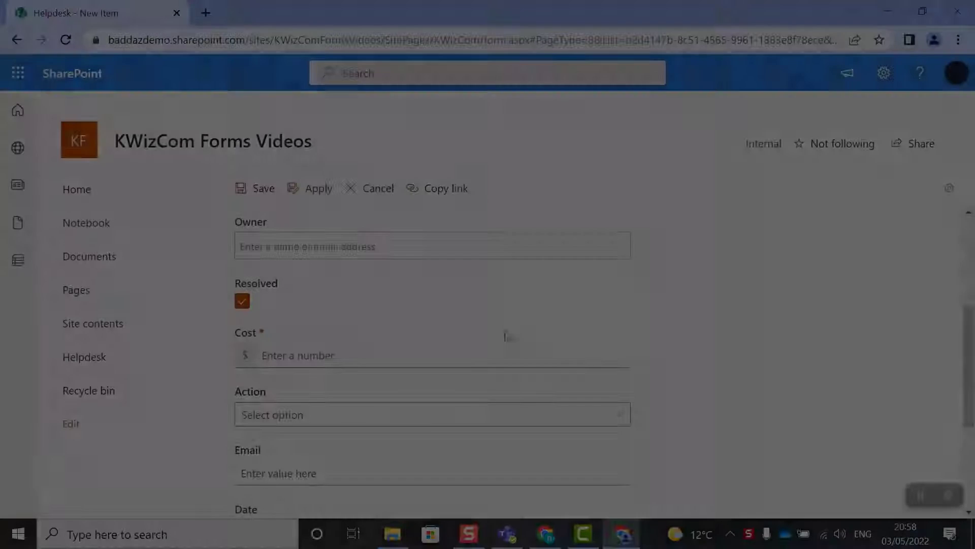
- Enter a cost of 500 in the new Helpdesk item and try to save it
left_click(407, 350)
type("500")
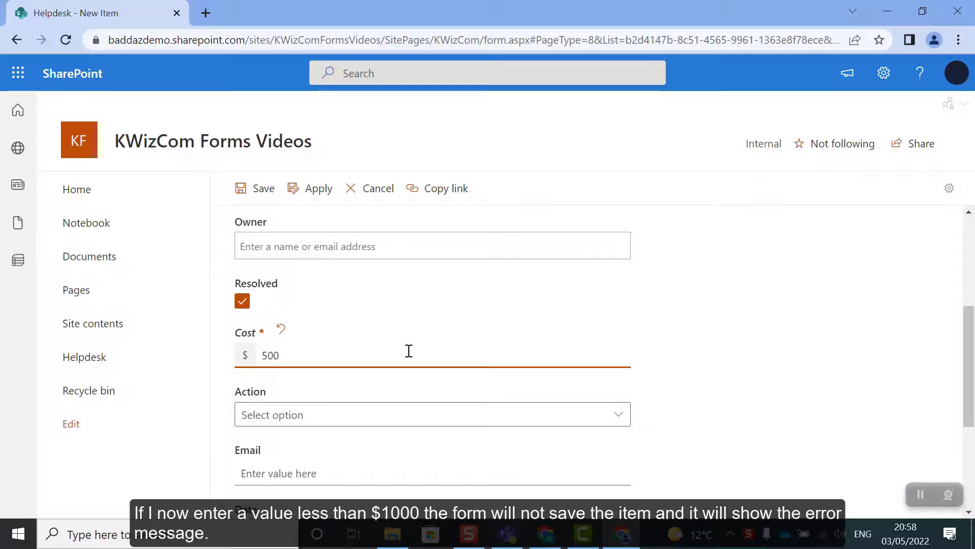
left_click(254, 193)
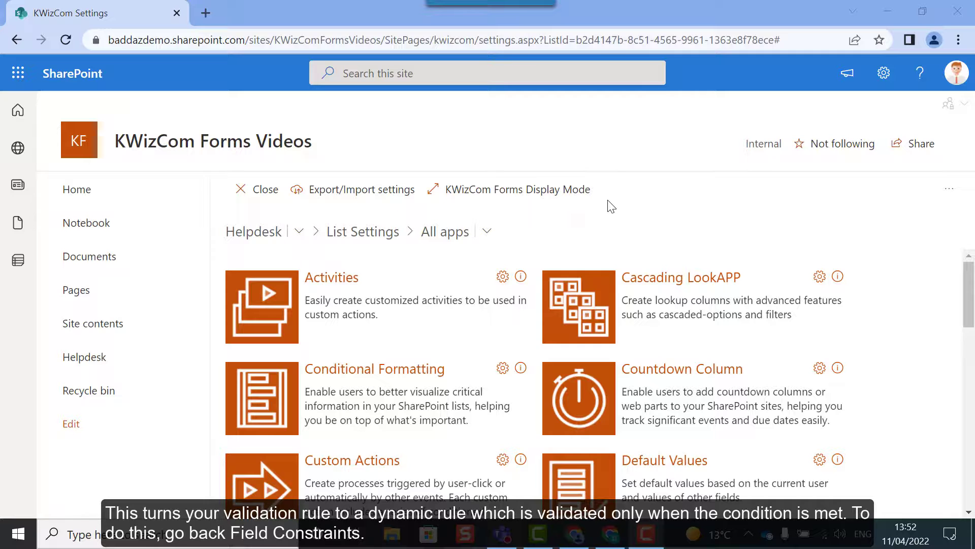
- Return to the Helpdesk list's Field Constraints settings and open the existing Cost rule for editing down to its conditions
scroll(557, 261, "down", 4)
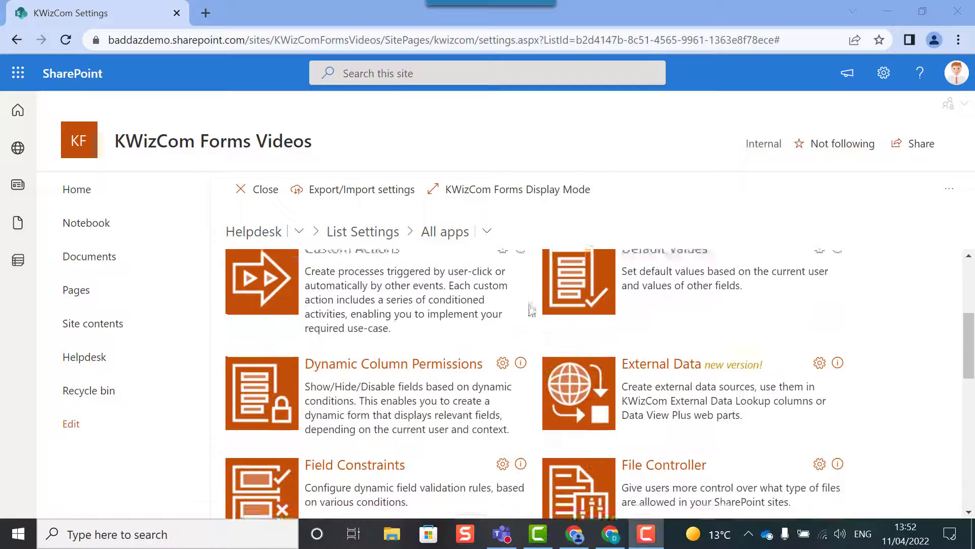
scroll(524, 356, "down", 2)
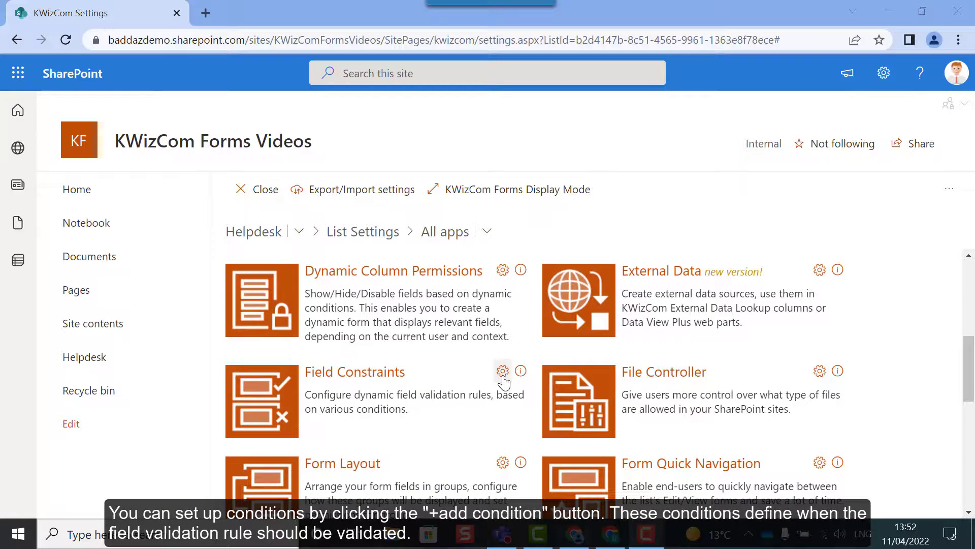
left_click(504, 374)
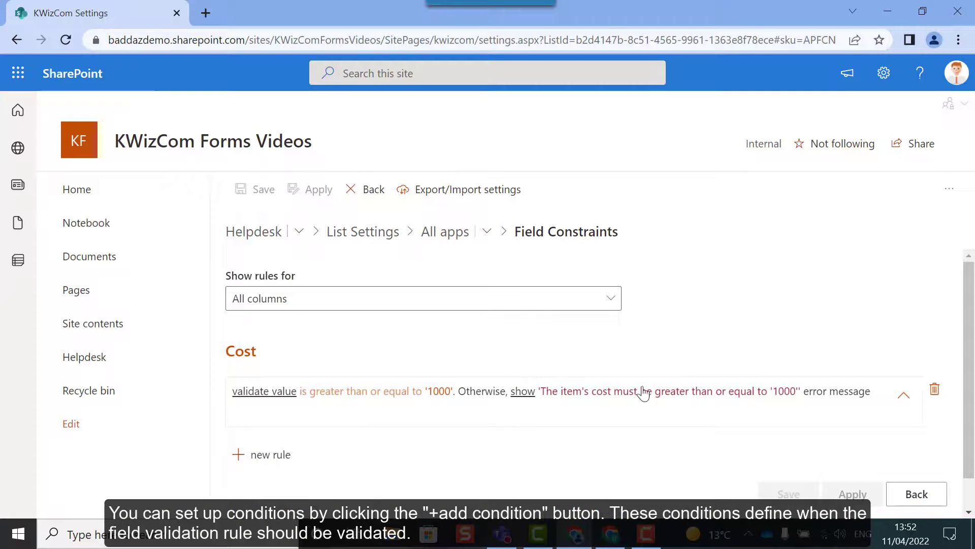
left_click(646, 393)
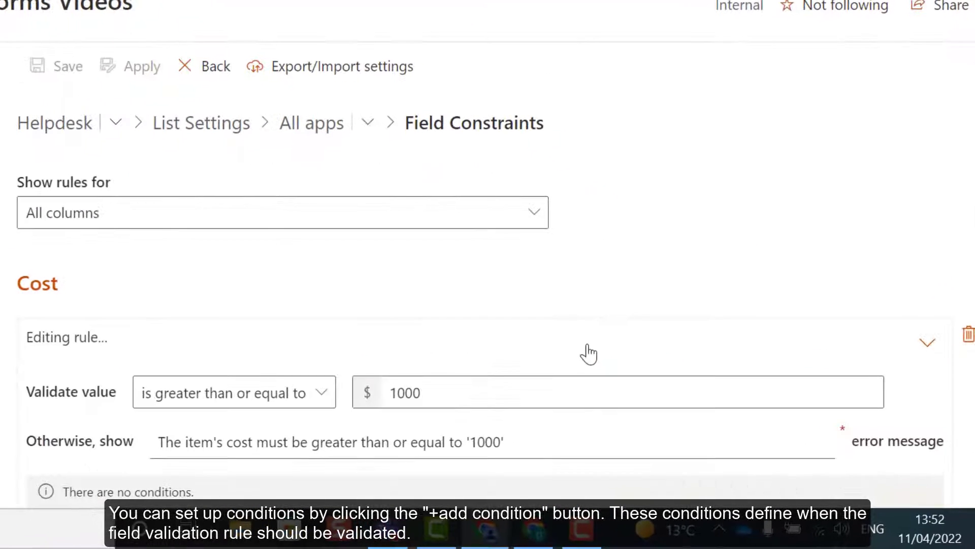
scroll(606, 309, "down", 4)
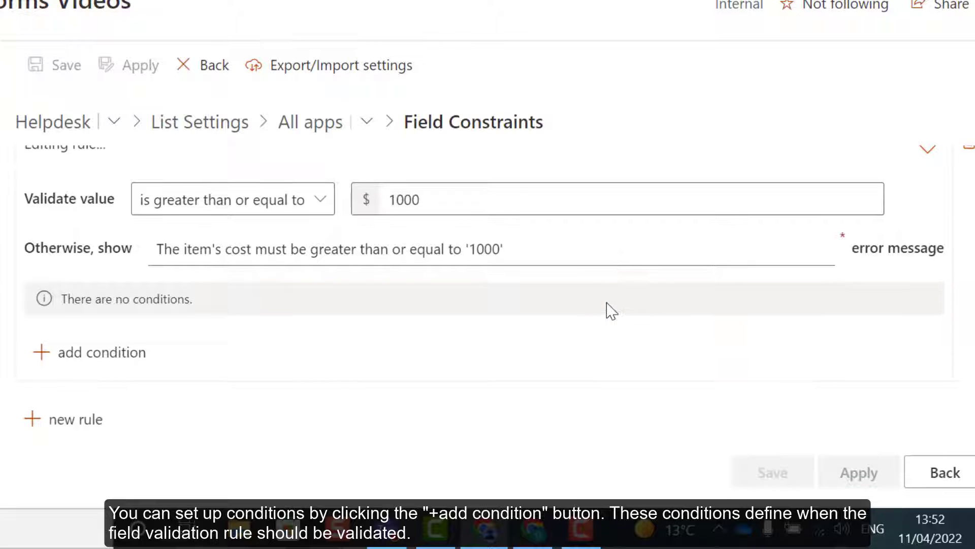
- Add a condition to the Cost rule requiring the Action column's current value to be equal to Work in Progress
scroll(607, 309, "up", 2)
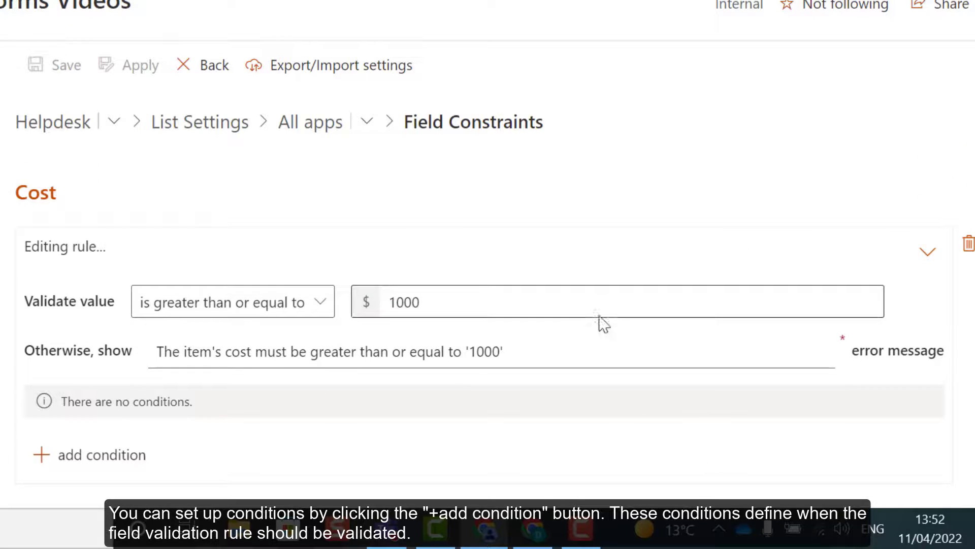
left_click(120, 456)
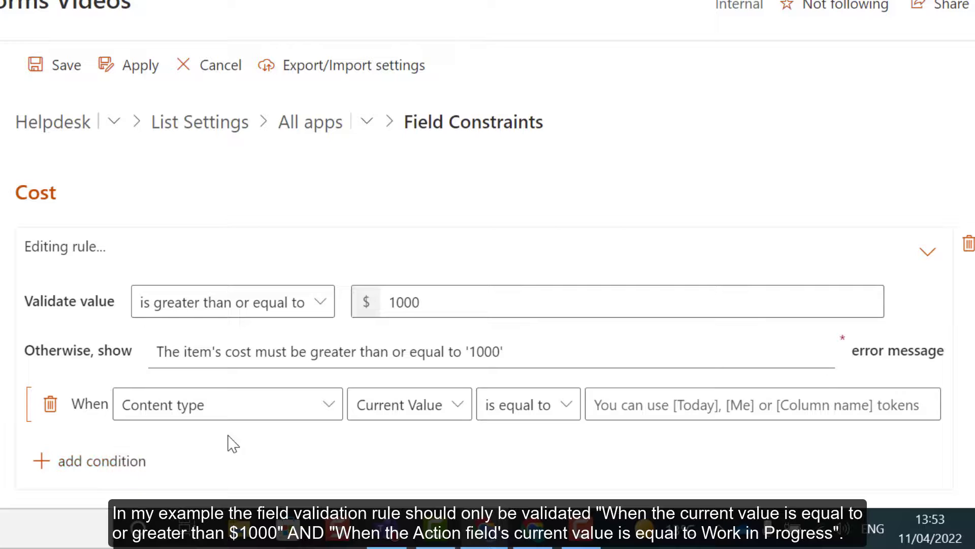
left_click(338, 420)
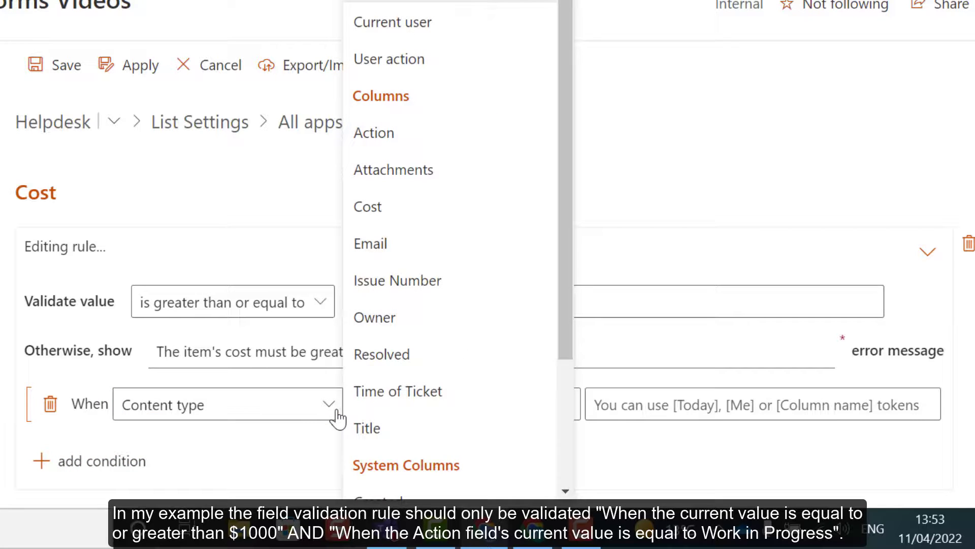
left_click(375, 135)
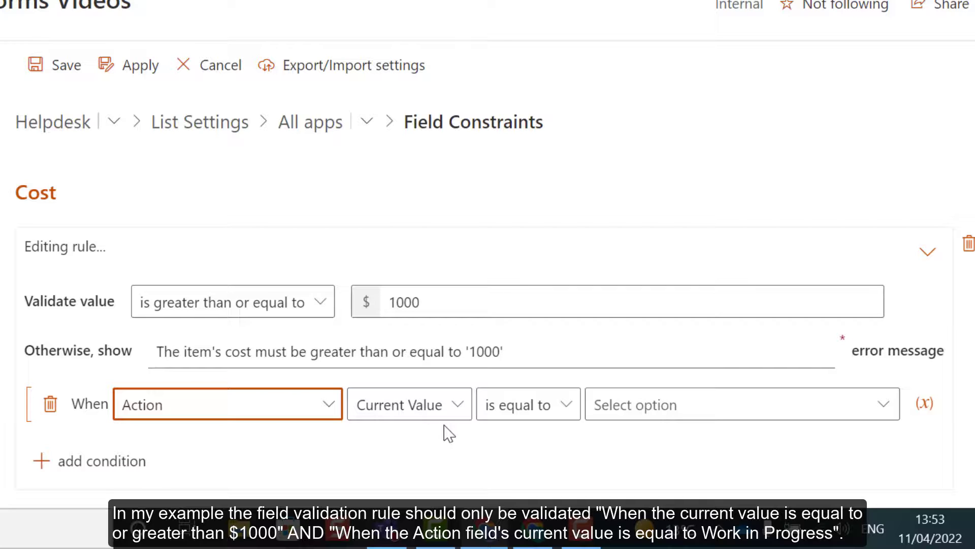
left_click(621, 405)
left_click(668, 295)
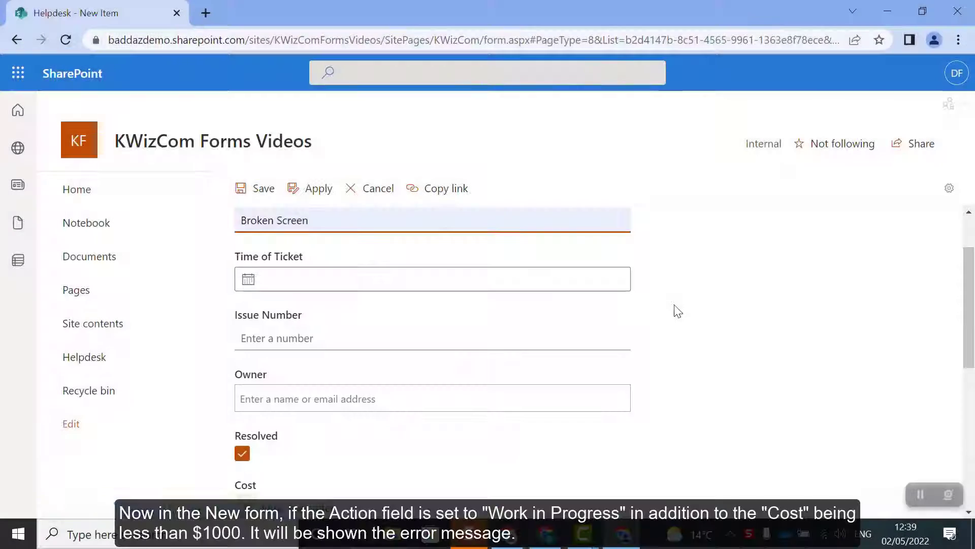
- In the new Helpdesk item, enter a cost of 500, set Action to Work in Progress and try to save it
scroll(676, 311, "down", 2)
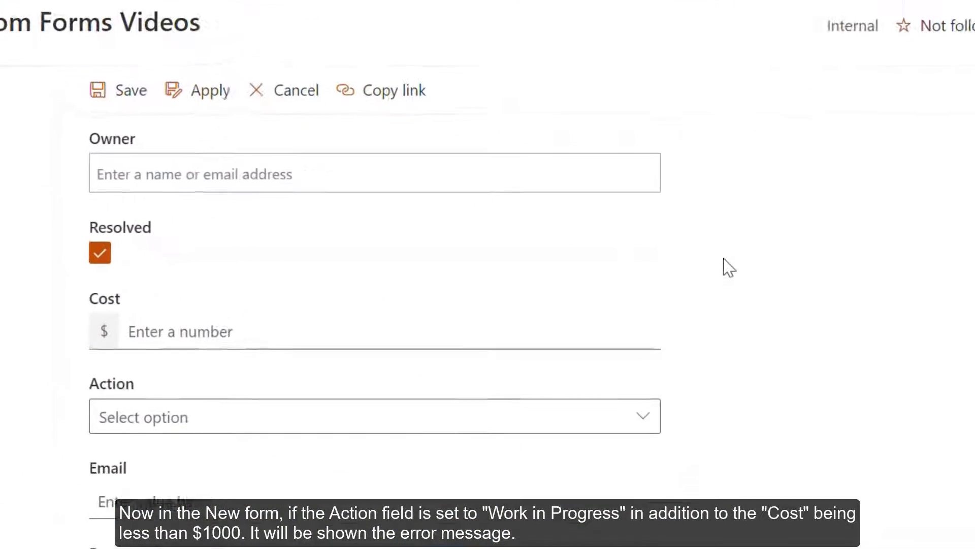
left_click(451, 320)
type("500")
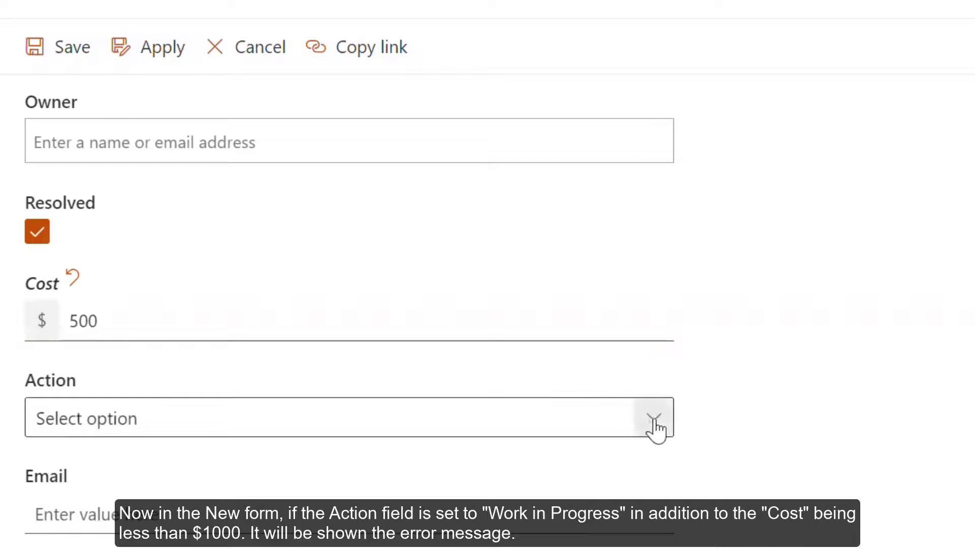
left_click(654, 418)
left_click(483, 462)
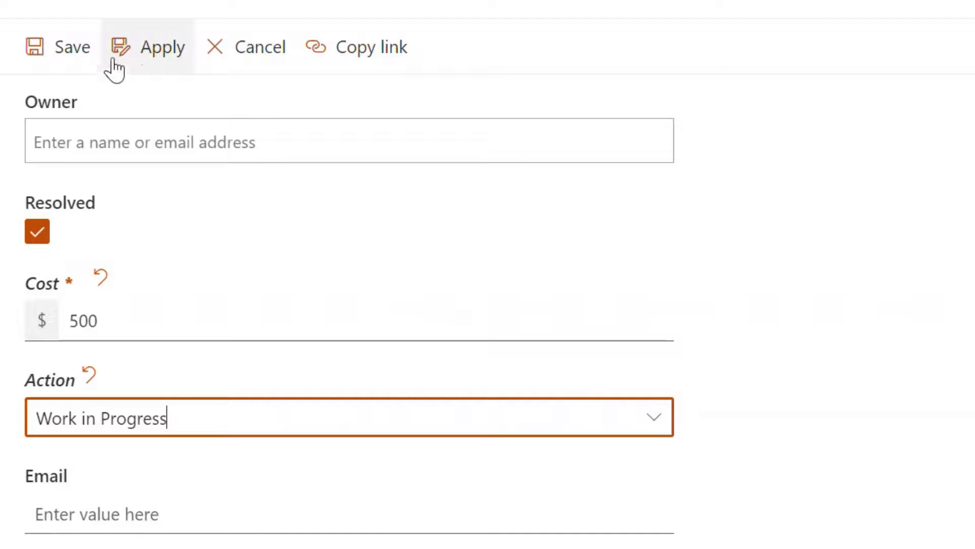
left_click(68, 51)
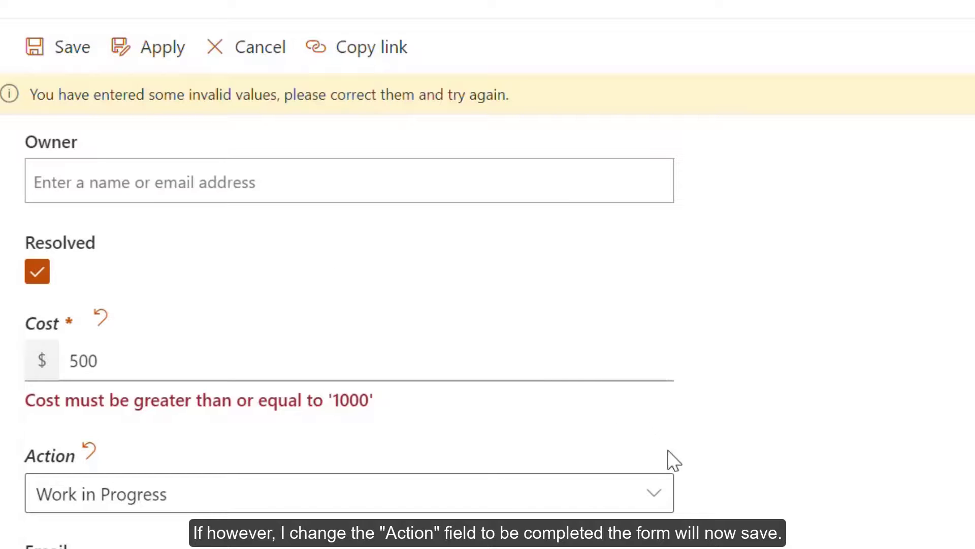
- Change the item's Action to Complete and save the form
left_click(660, 502)
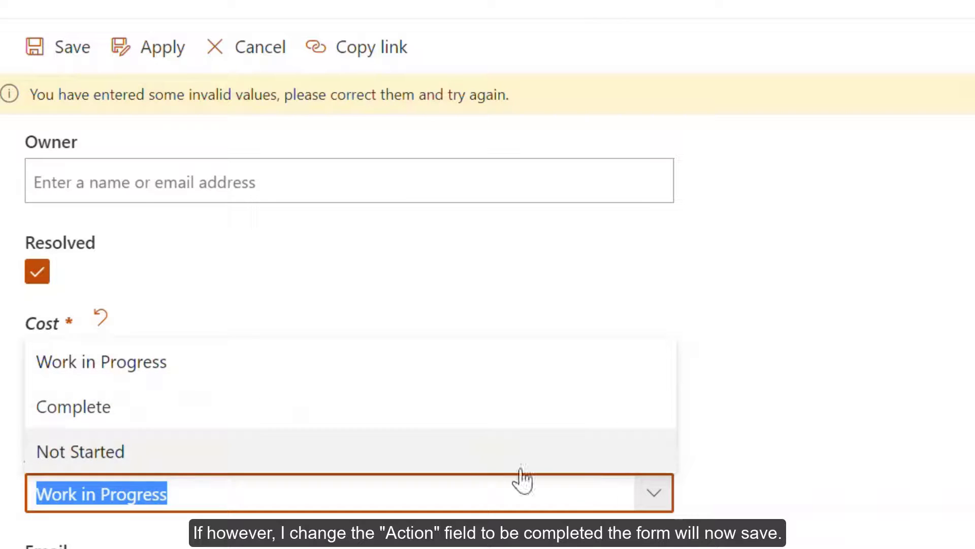
left_click(385, 408)
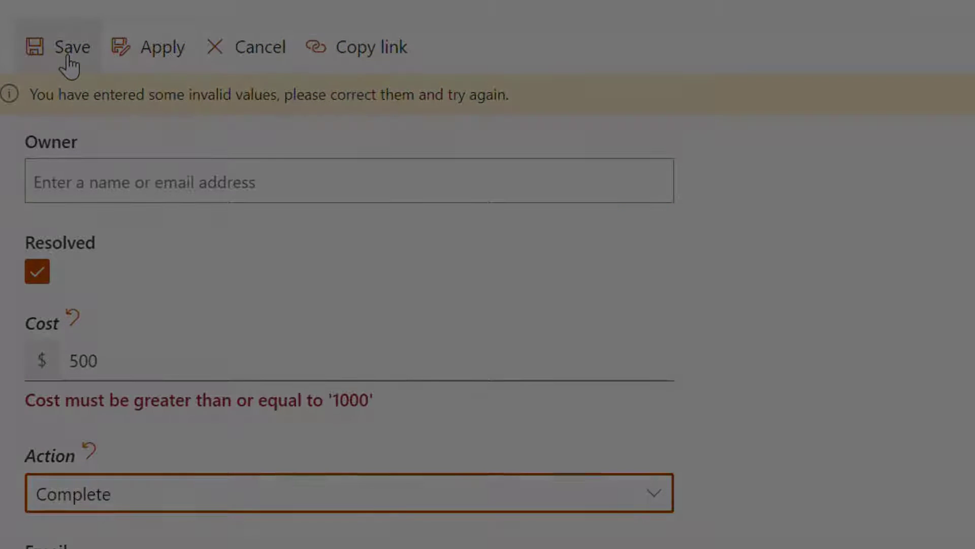
left_click(68, 51)
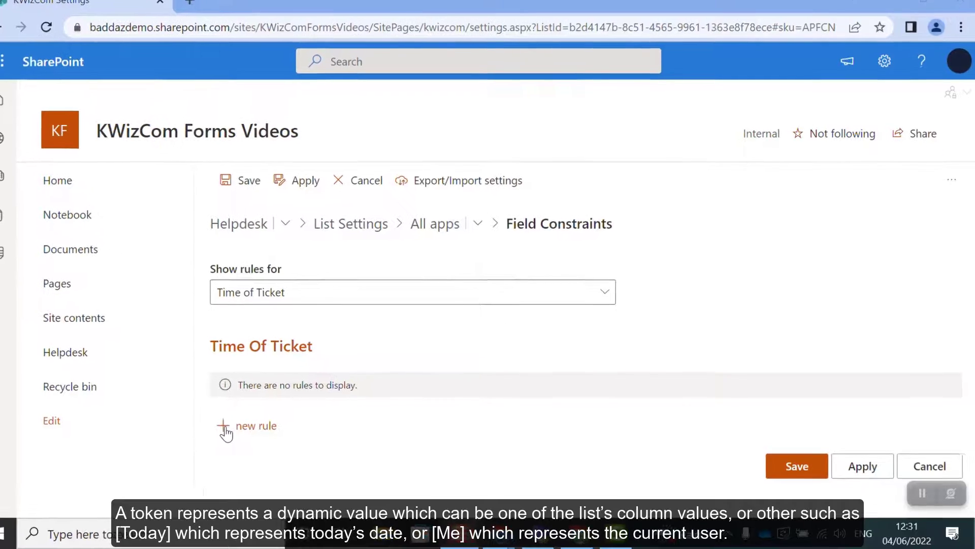
- Add a rule for the Time of Ticket column validating that its value is less than or equal to the [Today] token
left_click(226, 428)
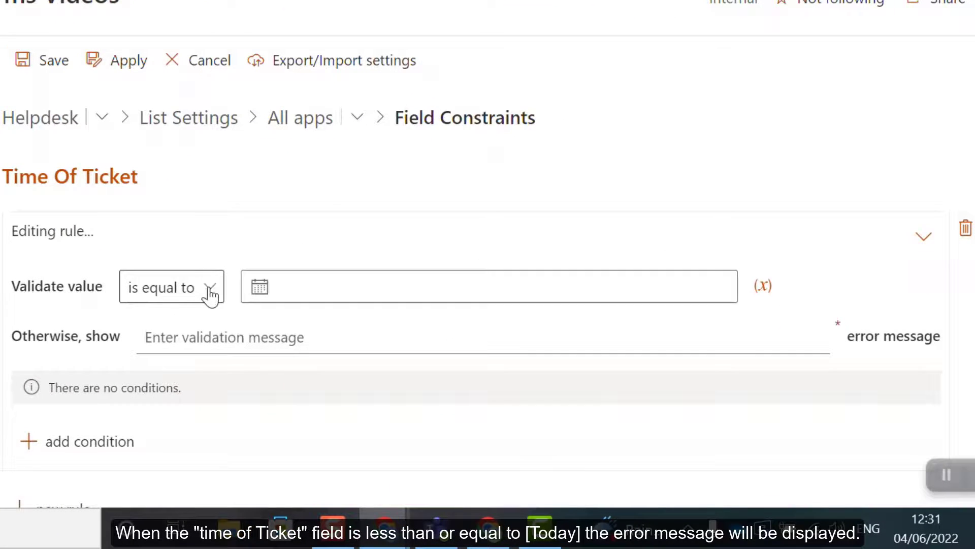
left_click(210, 291)
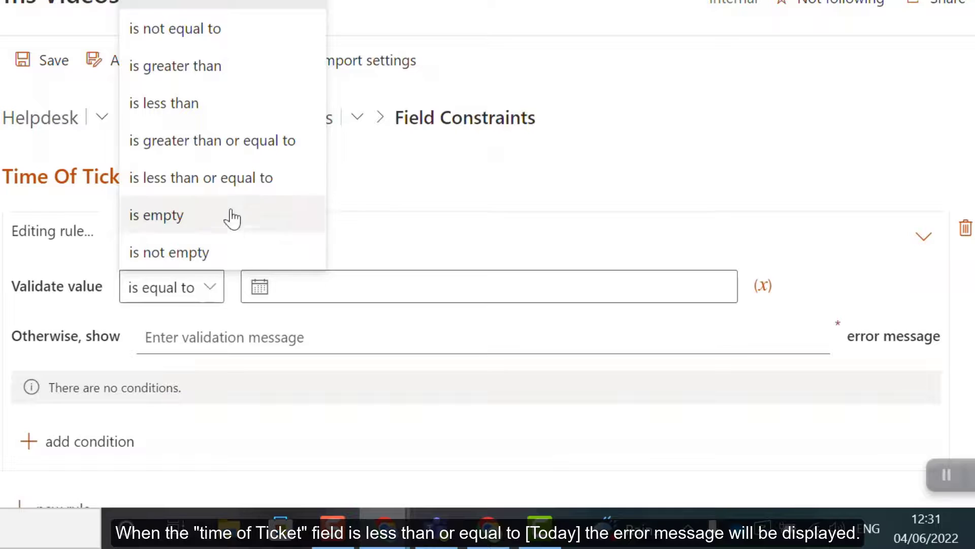
left_click(236, 191)
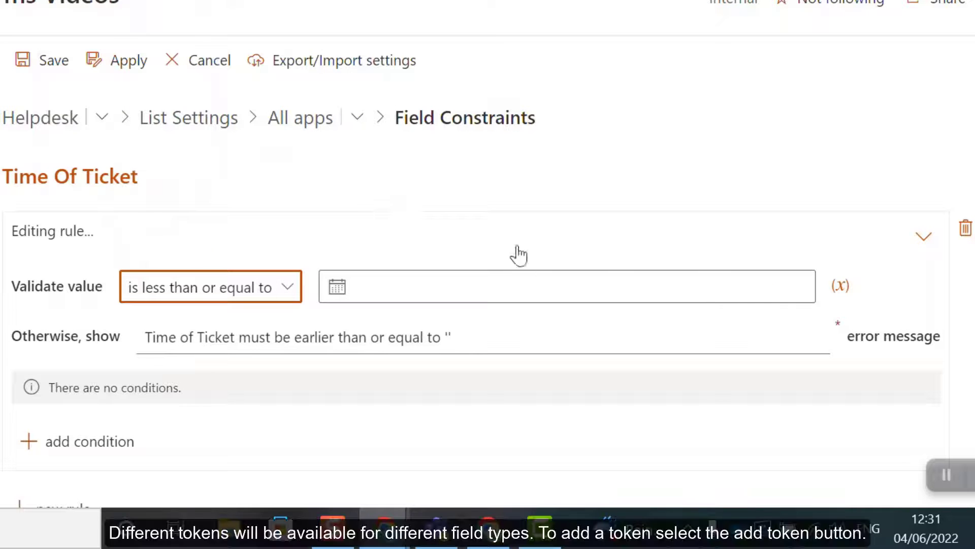
left_click(854, 300)
left_click(722, 290)
type("[")
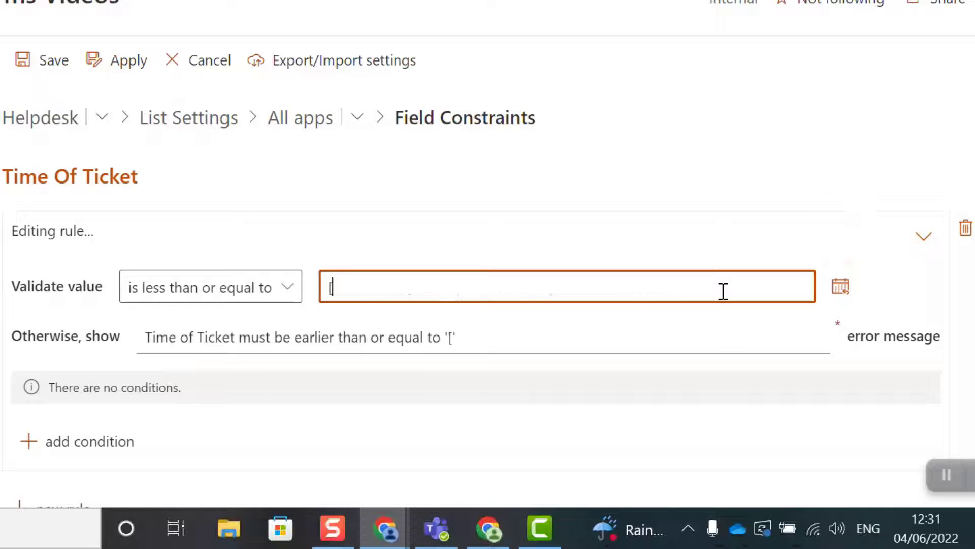
type("Today")
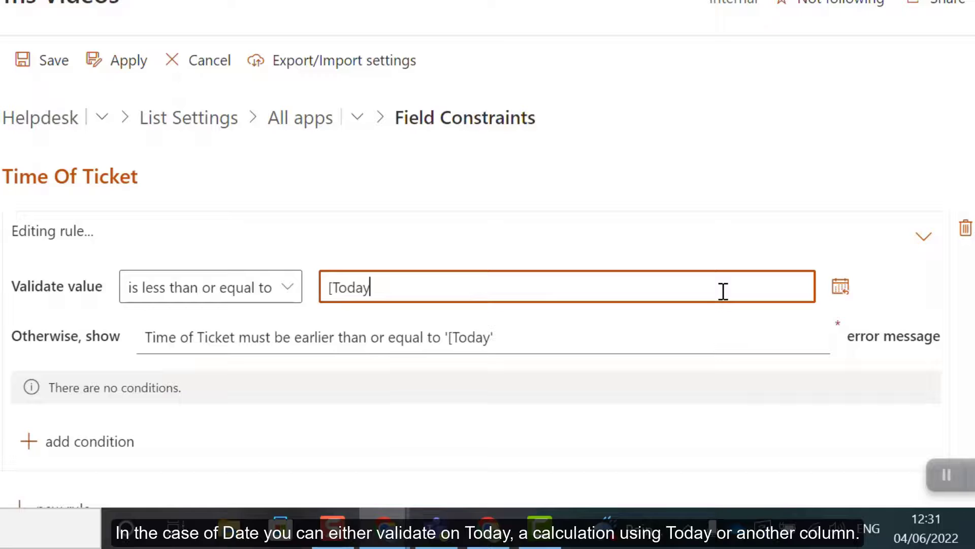
type("]")
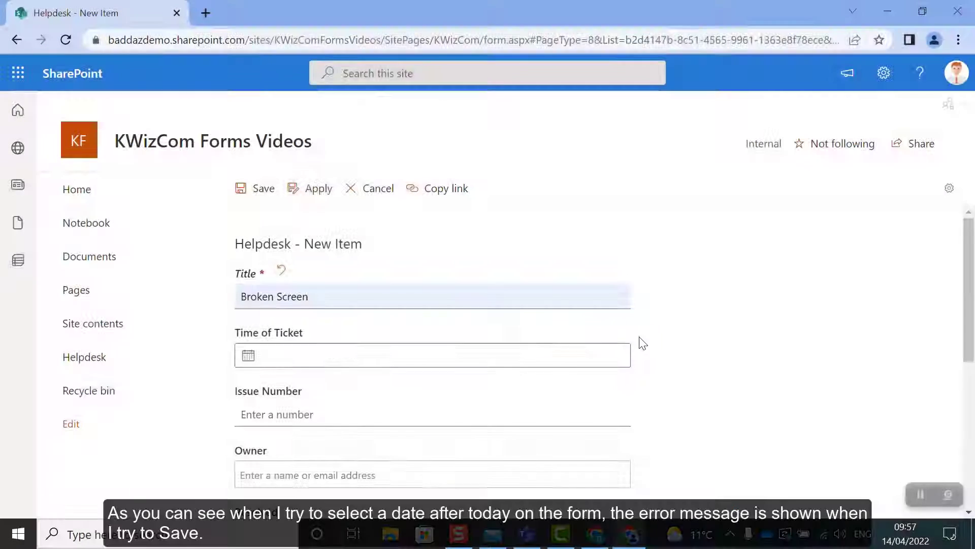
- Set the new Helpdesk item's Time of Ticket to 4/16/2022 and try to save it
left_click(619, 354)
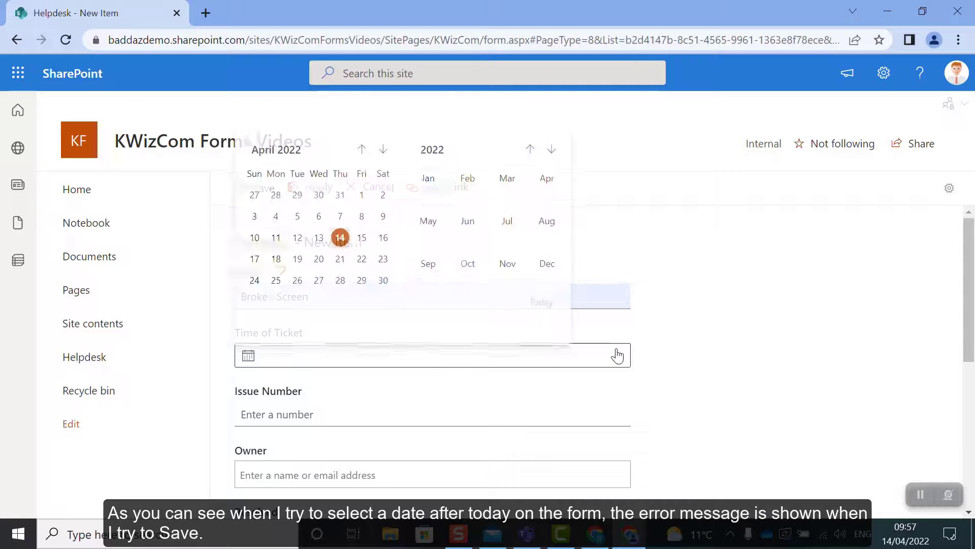
left_click(383, 236)
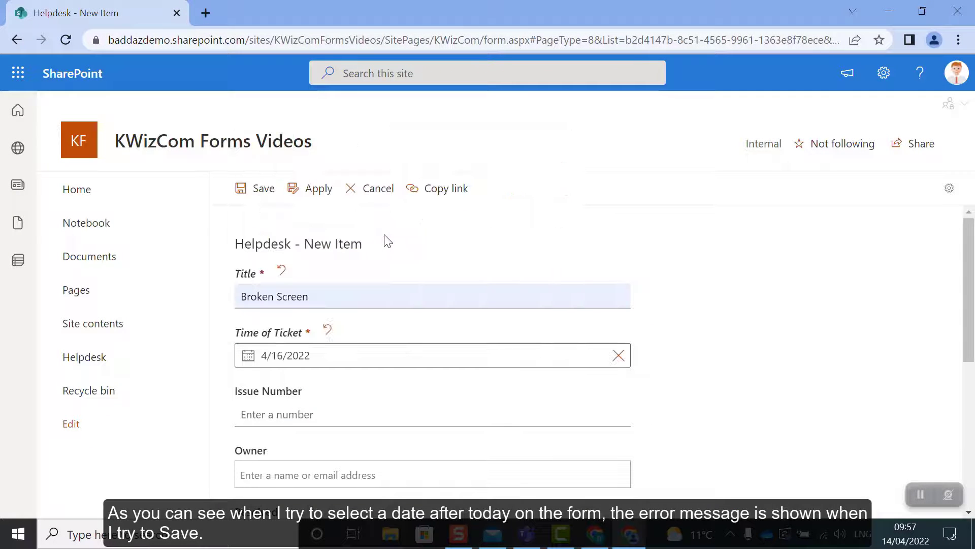
left_click(267, 197)
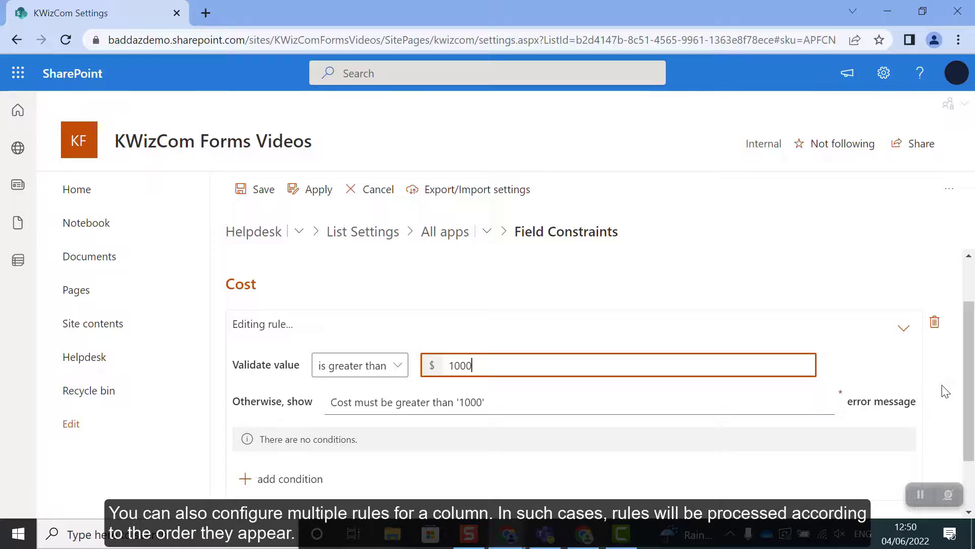
- Add a second rule for the Cost column validating that its value is less than 2000
scroll(943, 391, "down", 2)
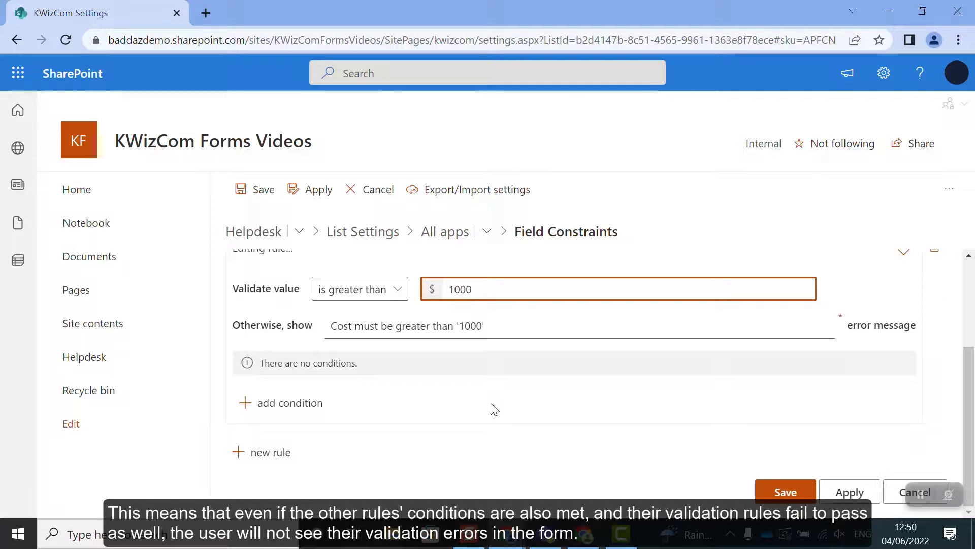
left_click(255, 456)
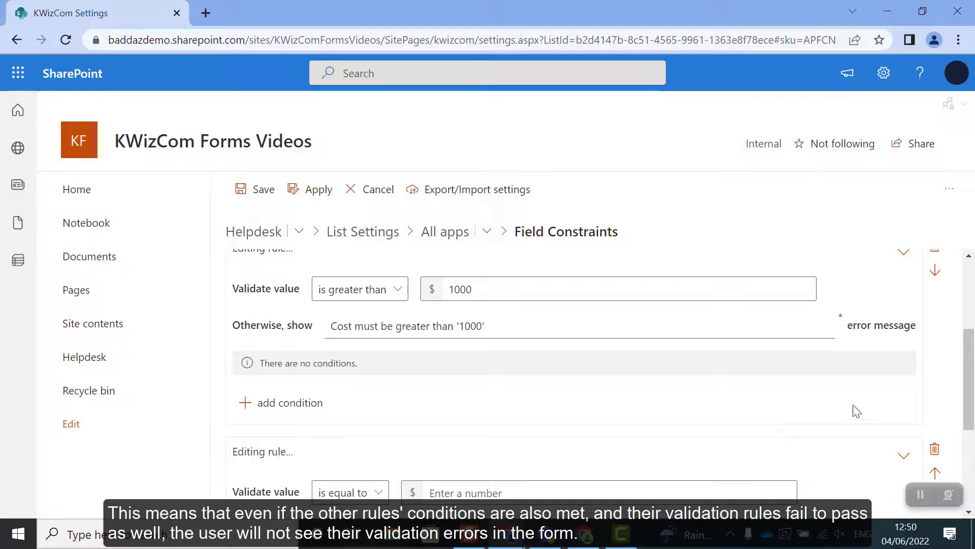
scroll(940, 380, "down", 3)
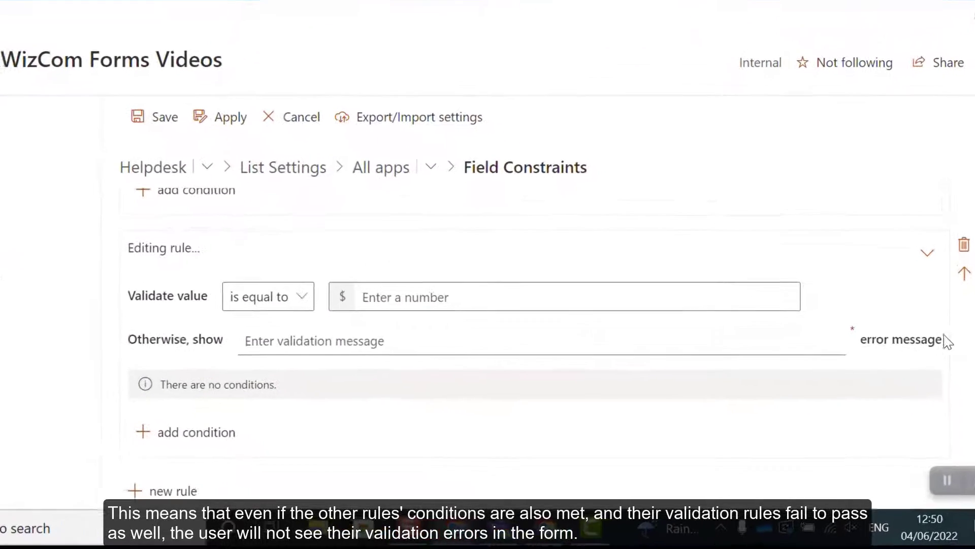
left_click(302, 304)
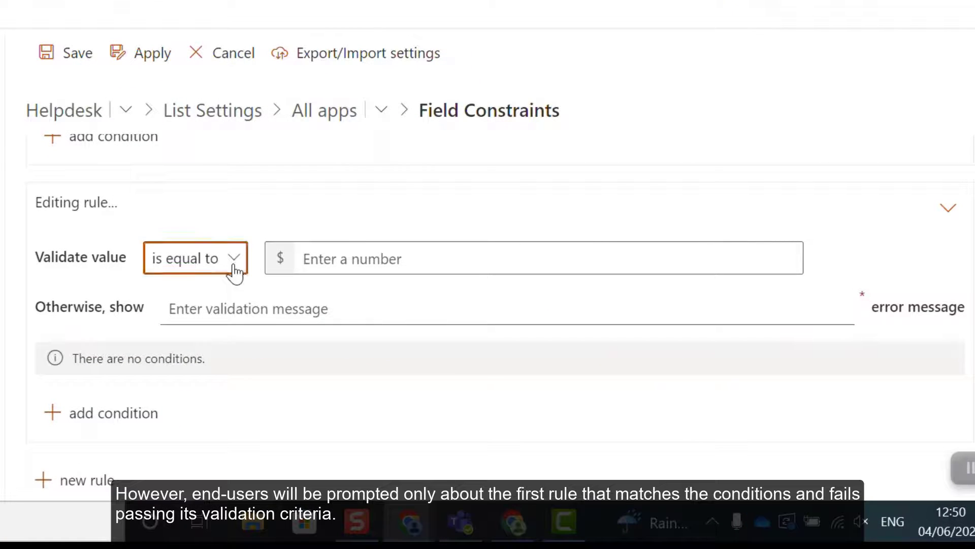
left_click(235, 271)
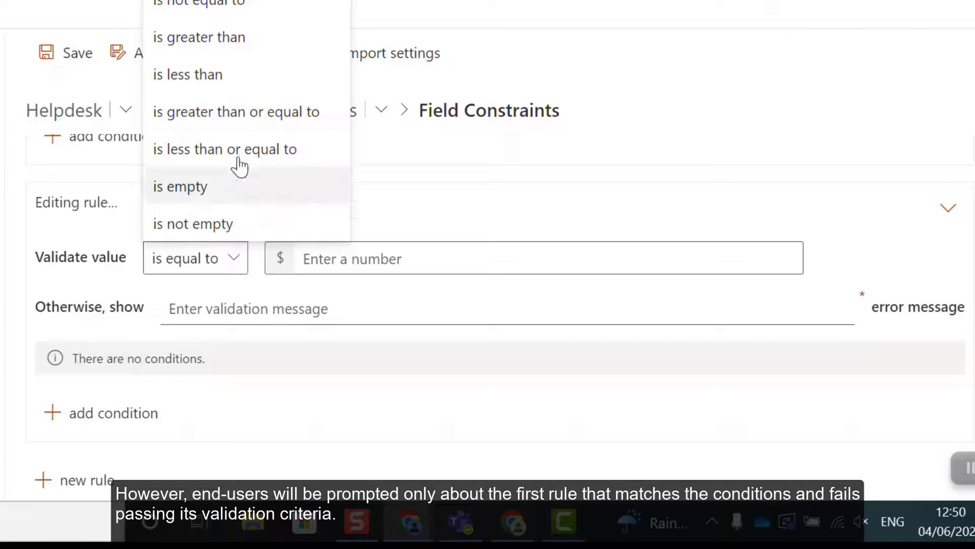
left_click(220, 80)
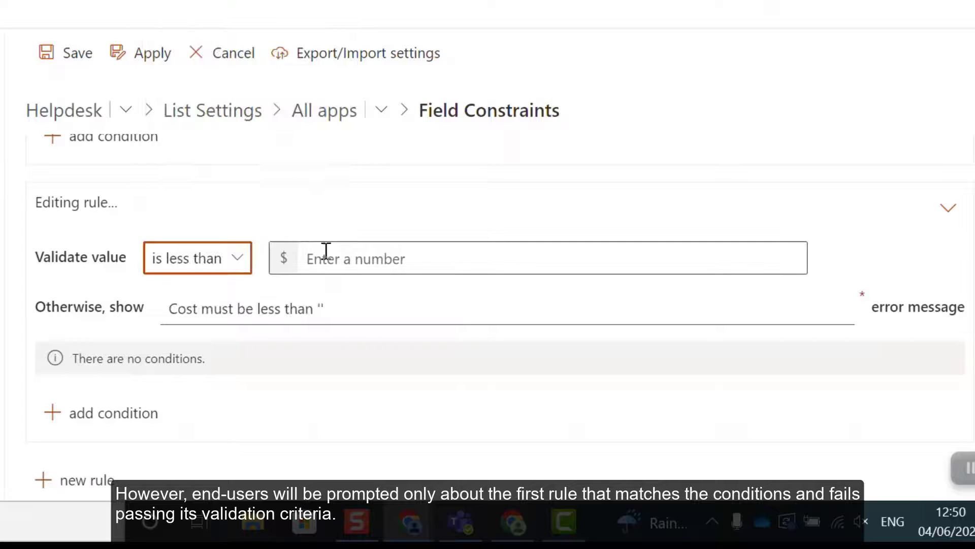
left_click(331, 264)
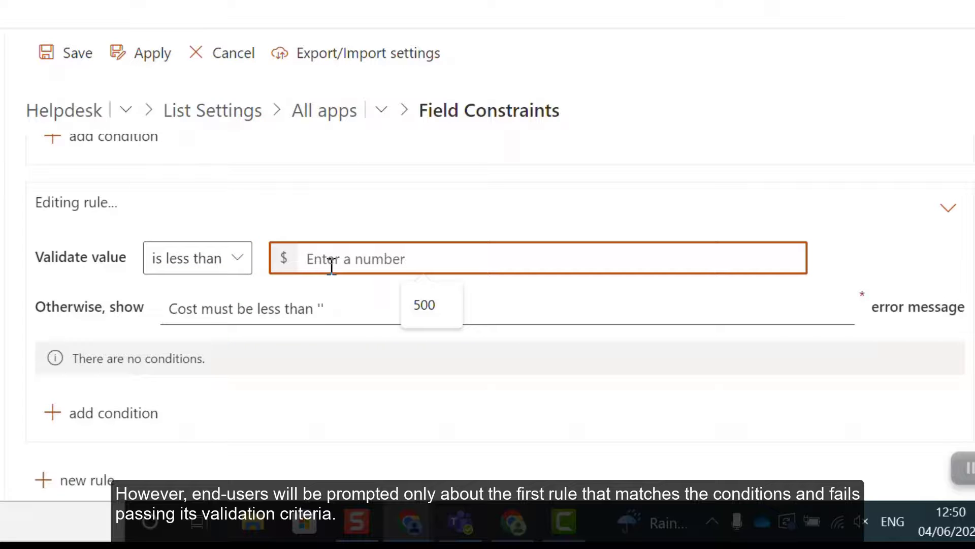
type("2000")
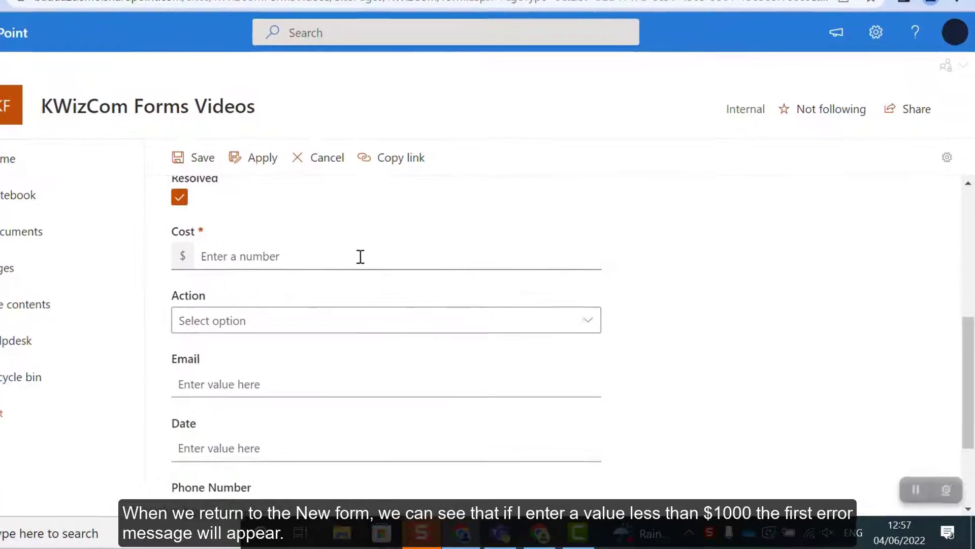
- Enter a cost of 800 in the new Helpdesk item and try to save it
left_click(361, 256)
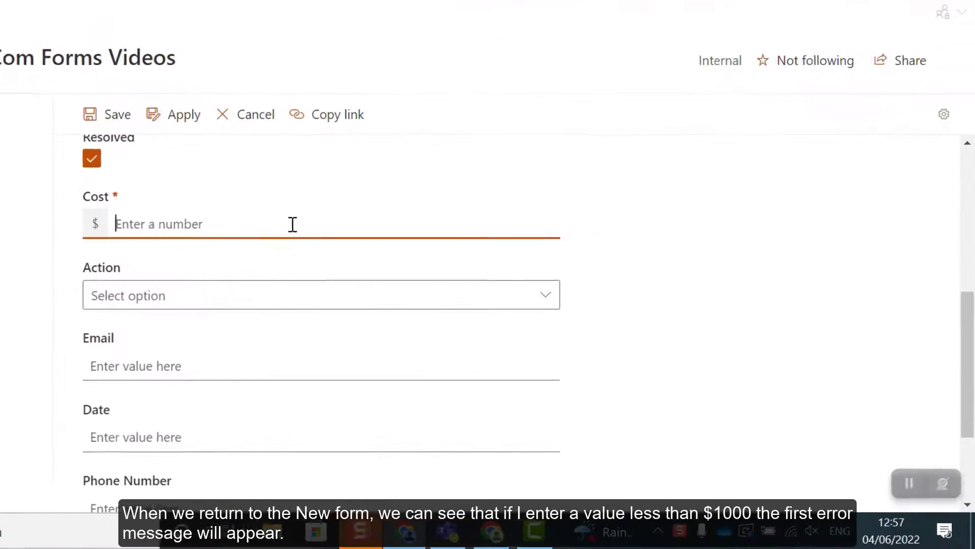
type("800")
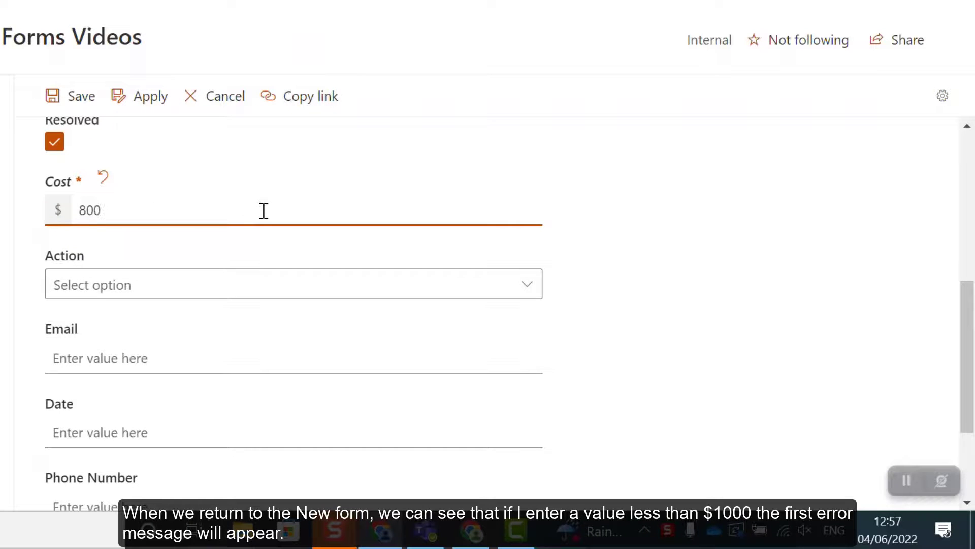
left_click(55, 99)
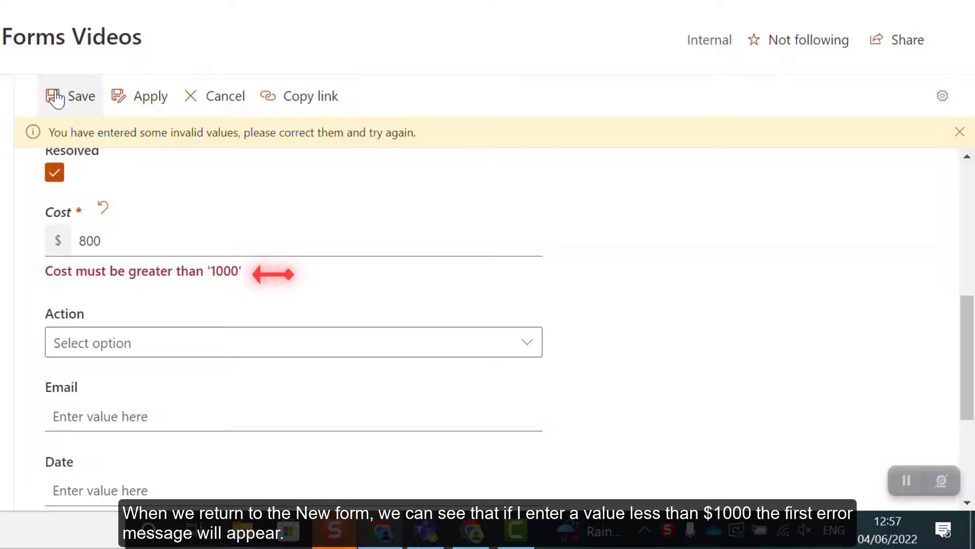
- Replace the item's cost with 2500 and try to save the form again
left_click_drag(129, 237, 76, 239)
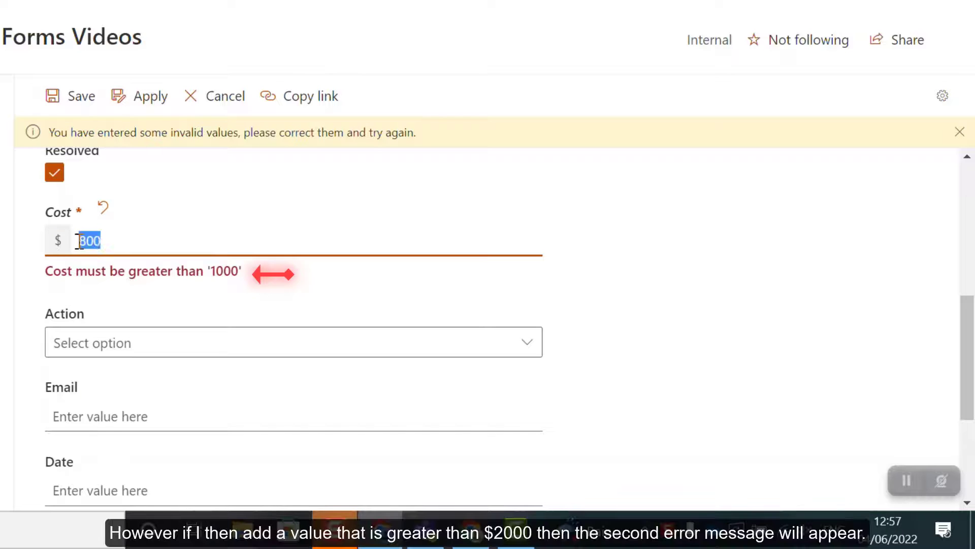
key("BackSpace")
type("2500")
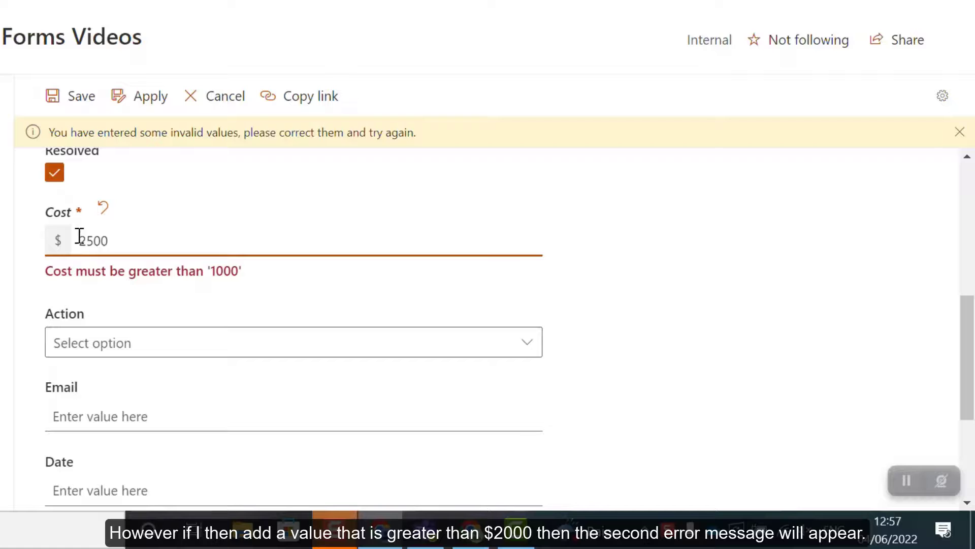
left_click(66, 98)
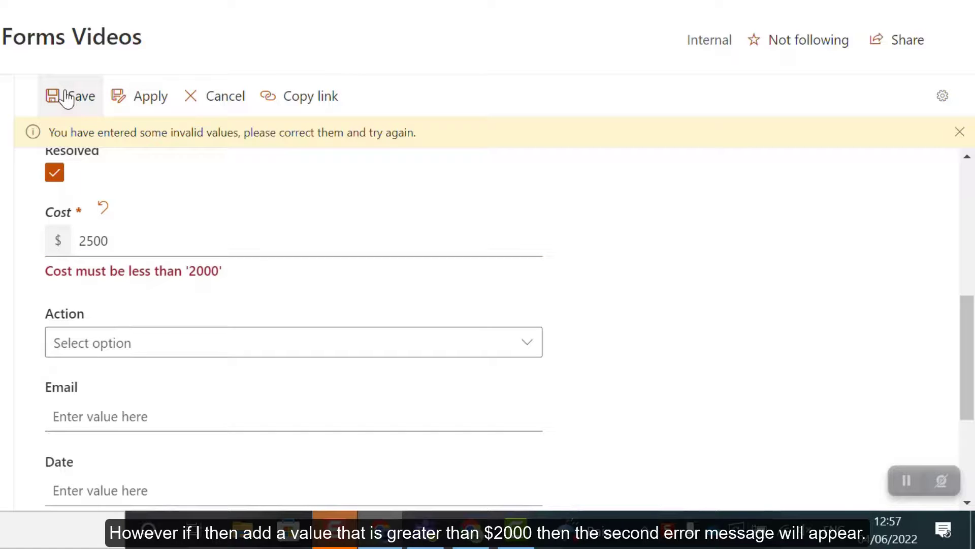